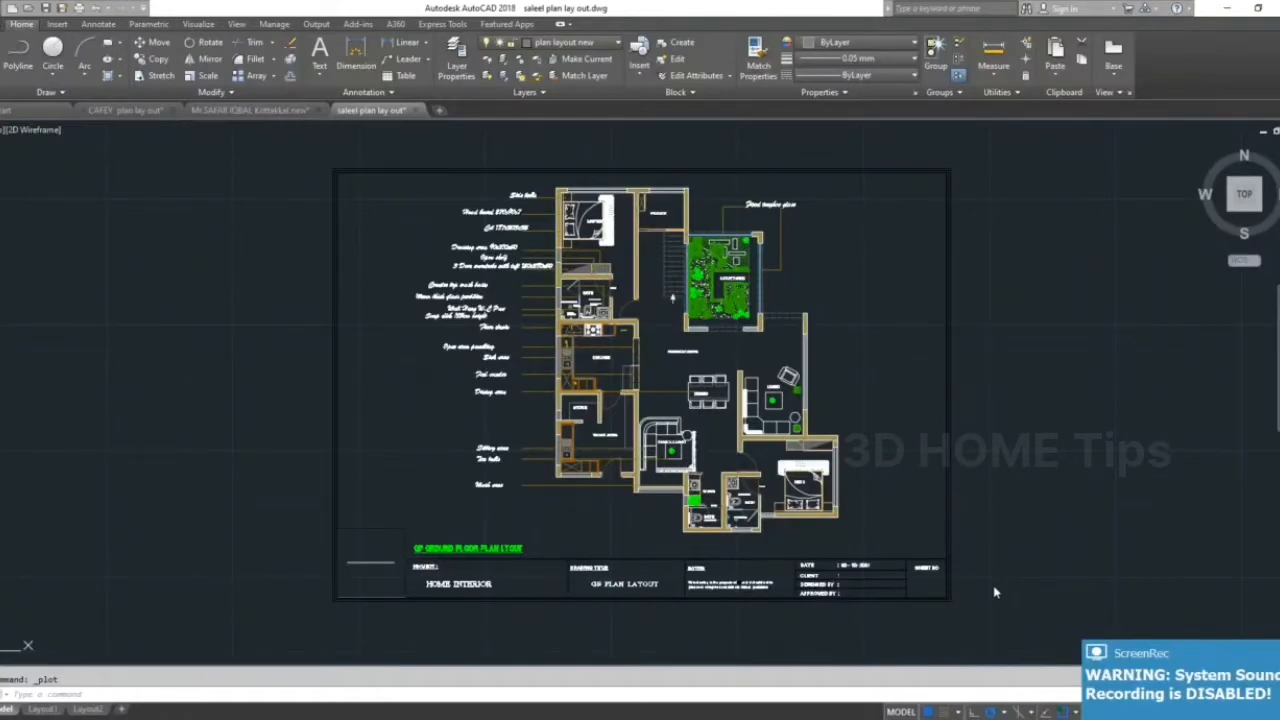
Examine the ground floor plan layout, including its rooms, furniture labels and title block
scroll(608, 475, up, 2)
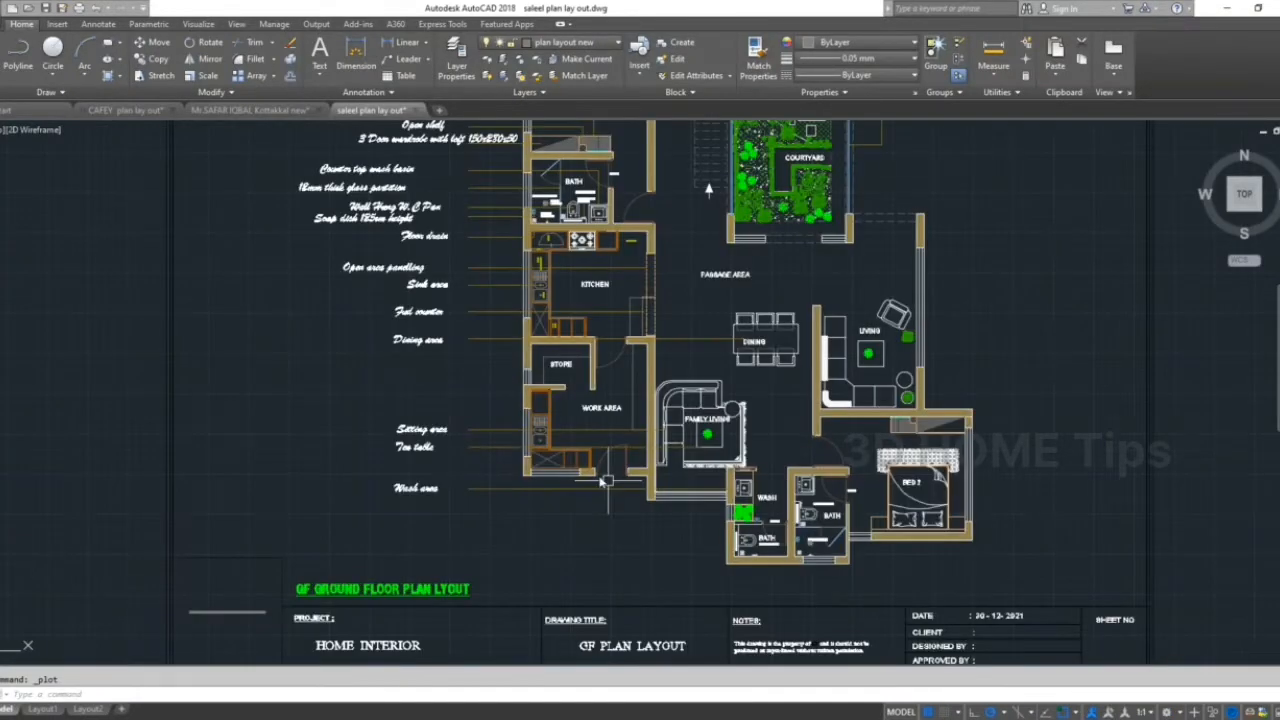
middle_drag(602, 440, 594, 501)
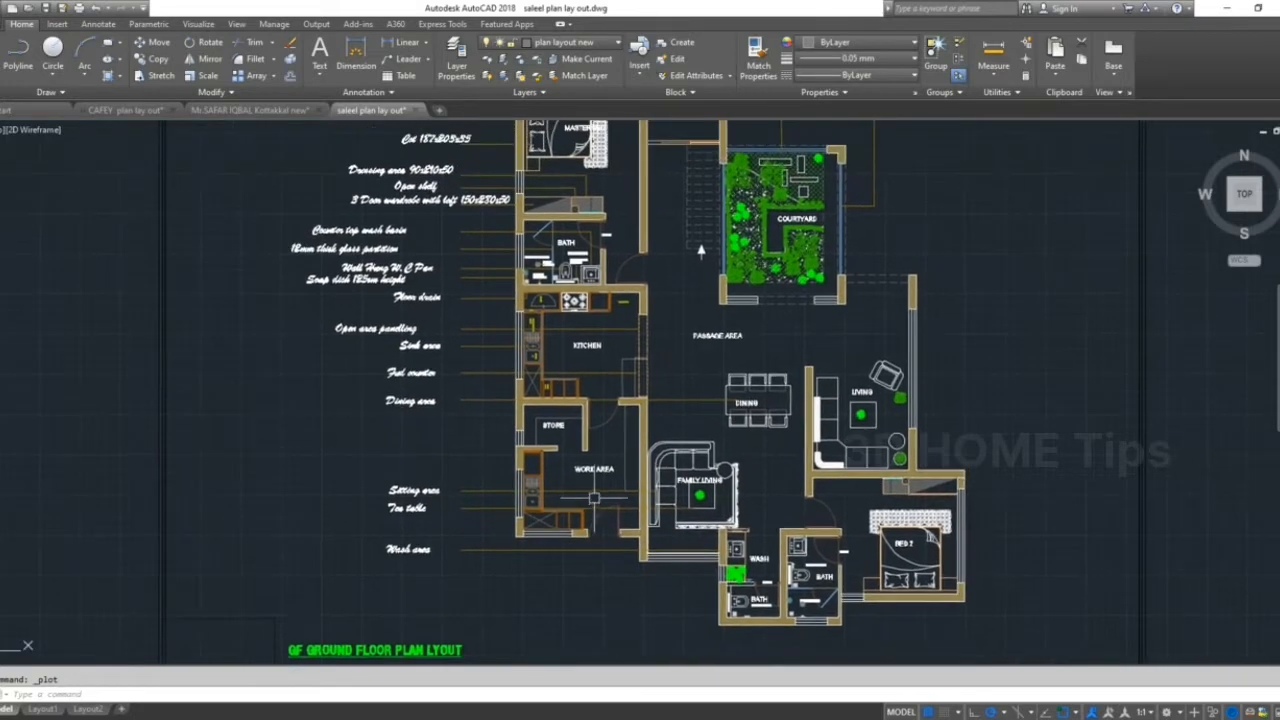
scroll(594, 468, down, 3)
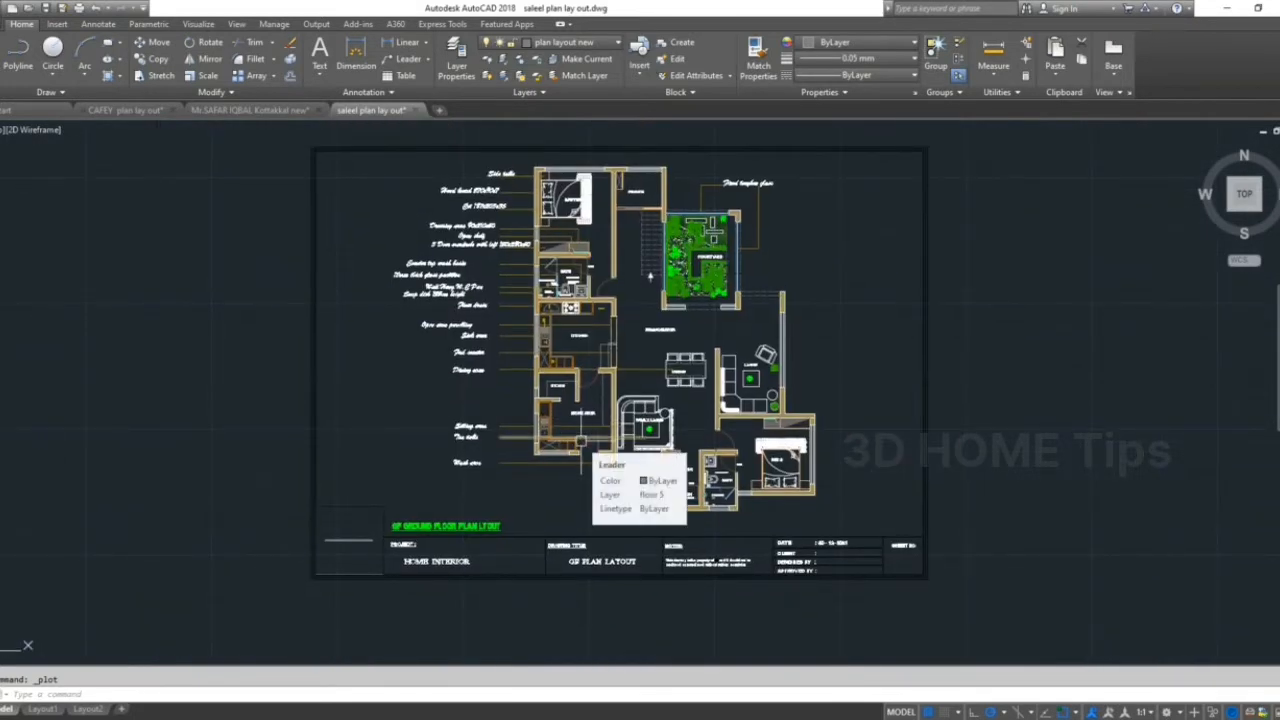
middle_drag(581, 498, 551, 485)
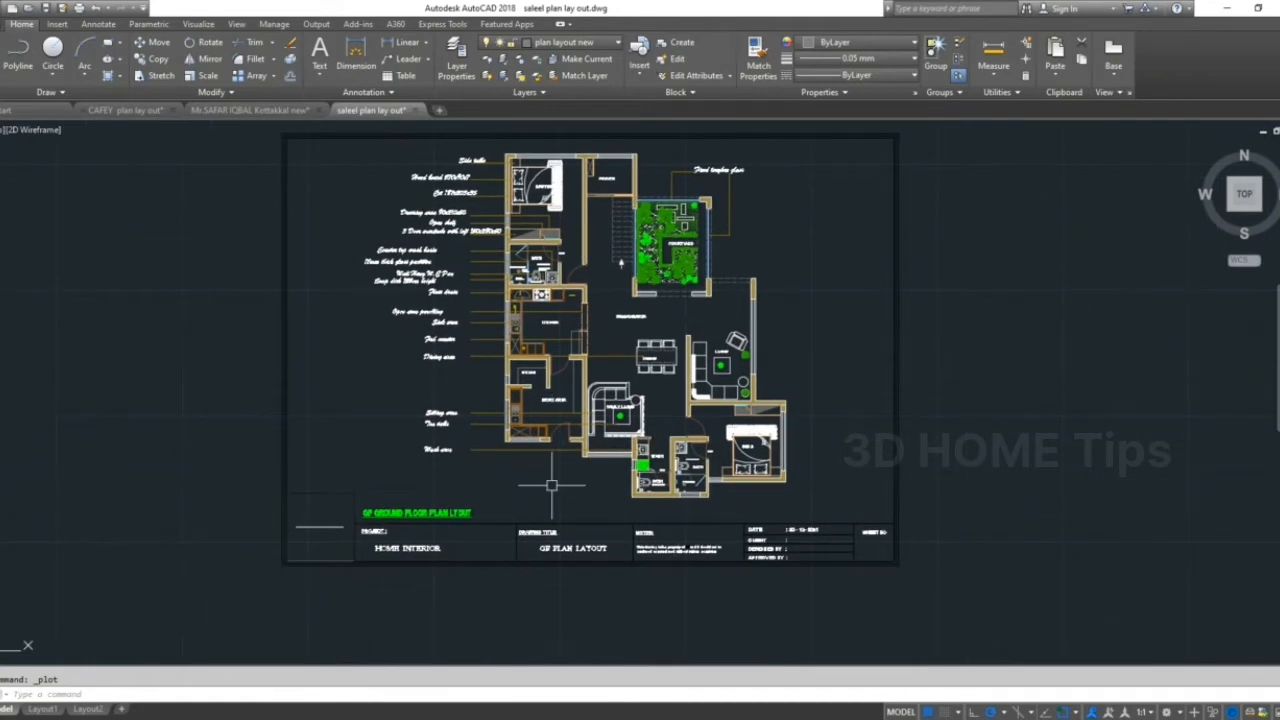
scroll(610, 465, down, 2)
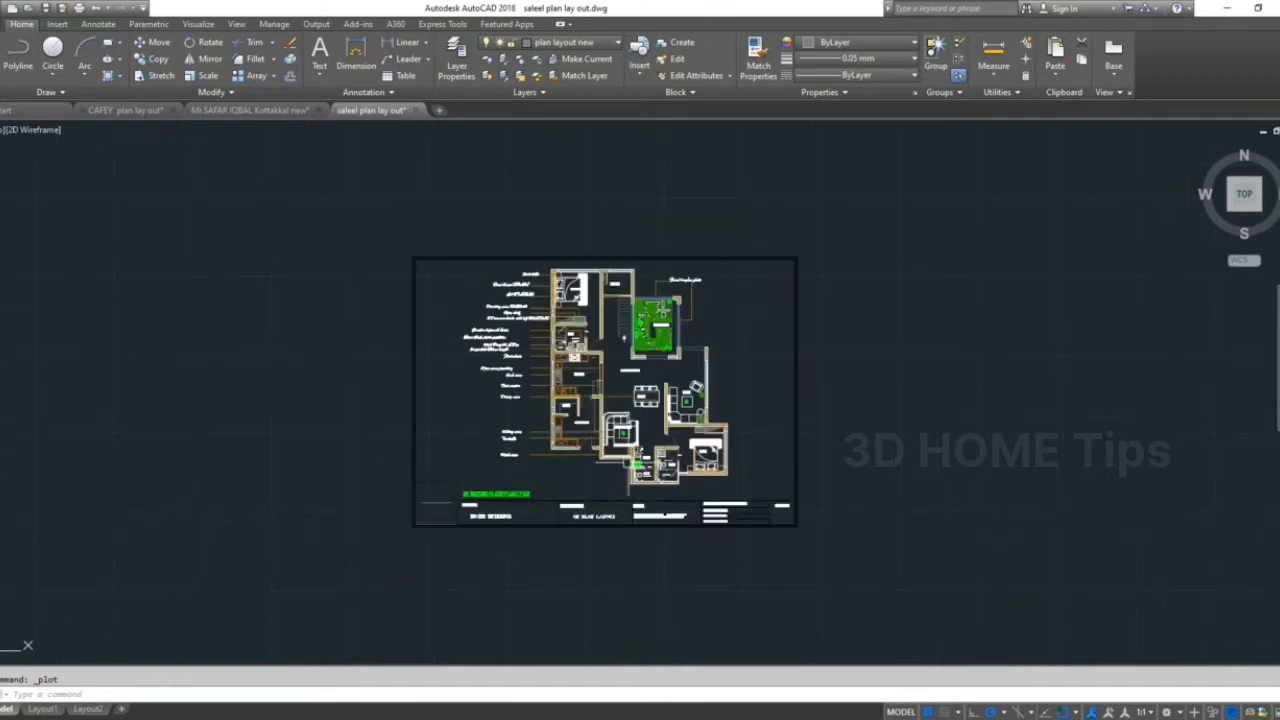
middle_drag(584, 488, 593, 453)
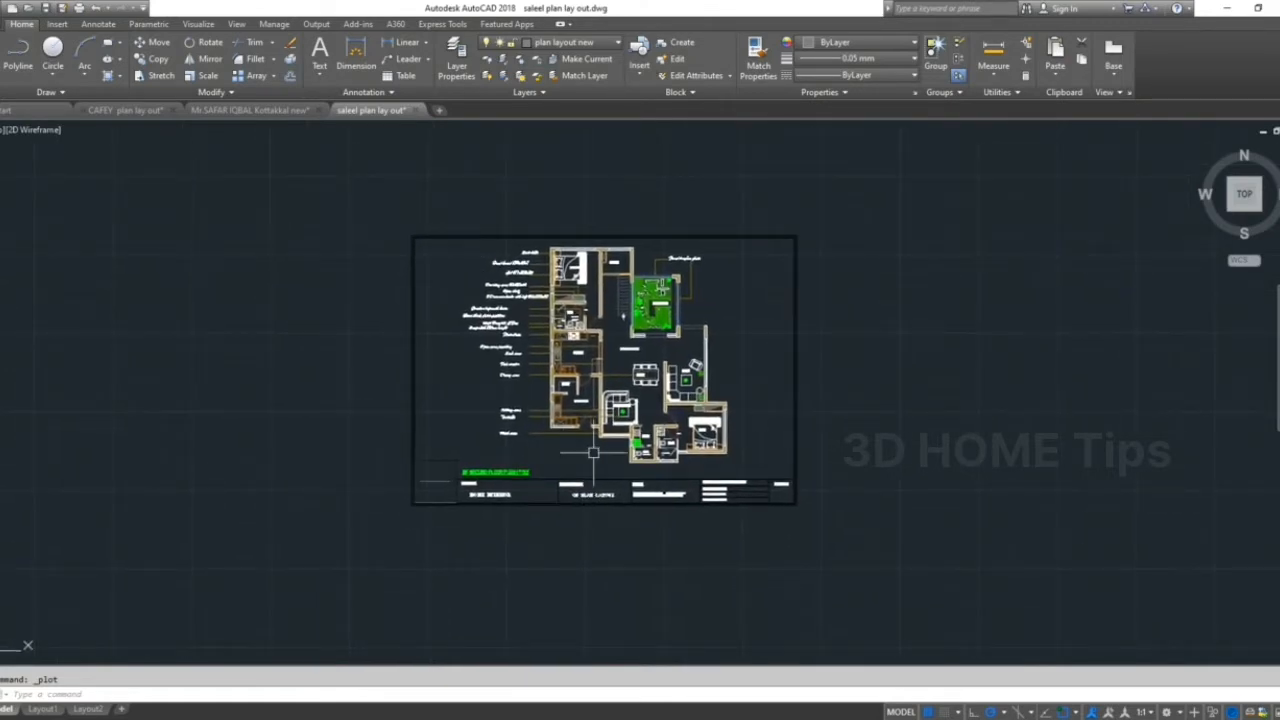
scroll(593, 453, up, 3)
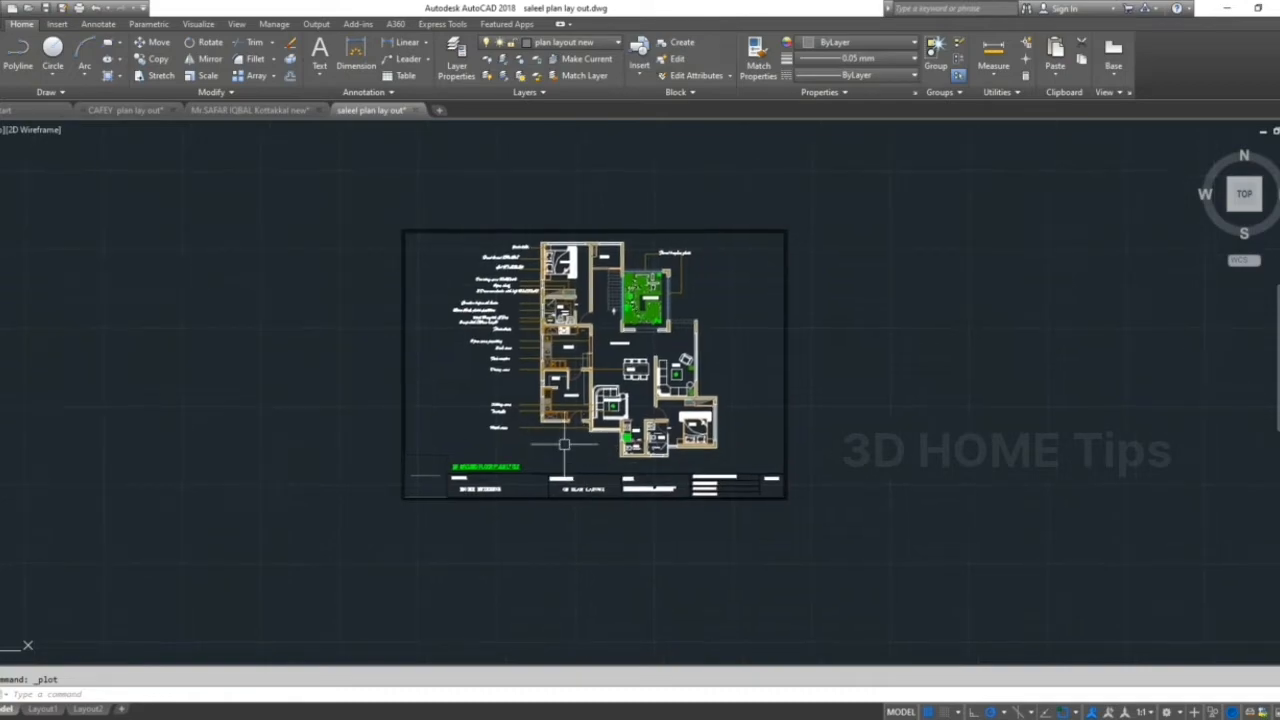
scroll(585, 360, up, 2)
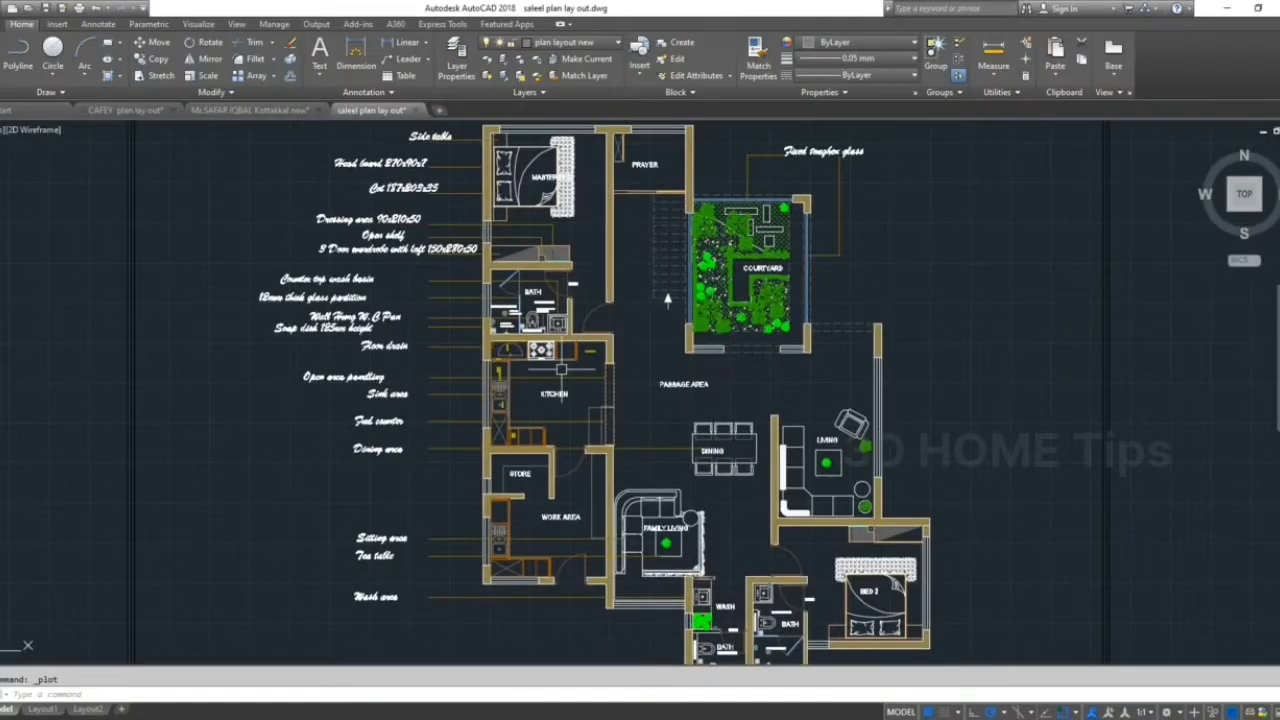
scroll(420, 390, down, 2)
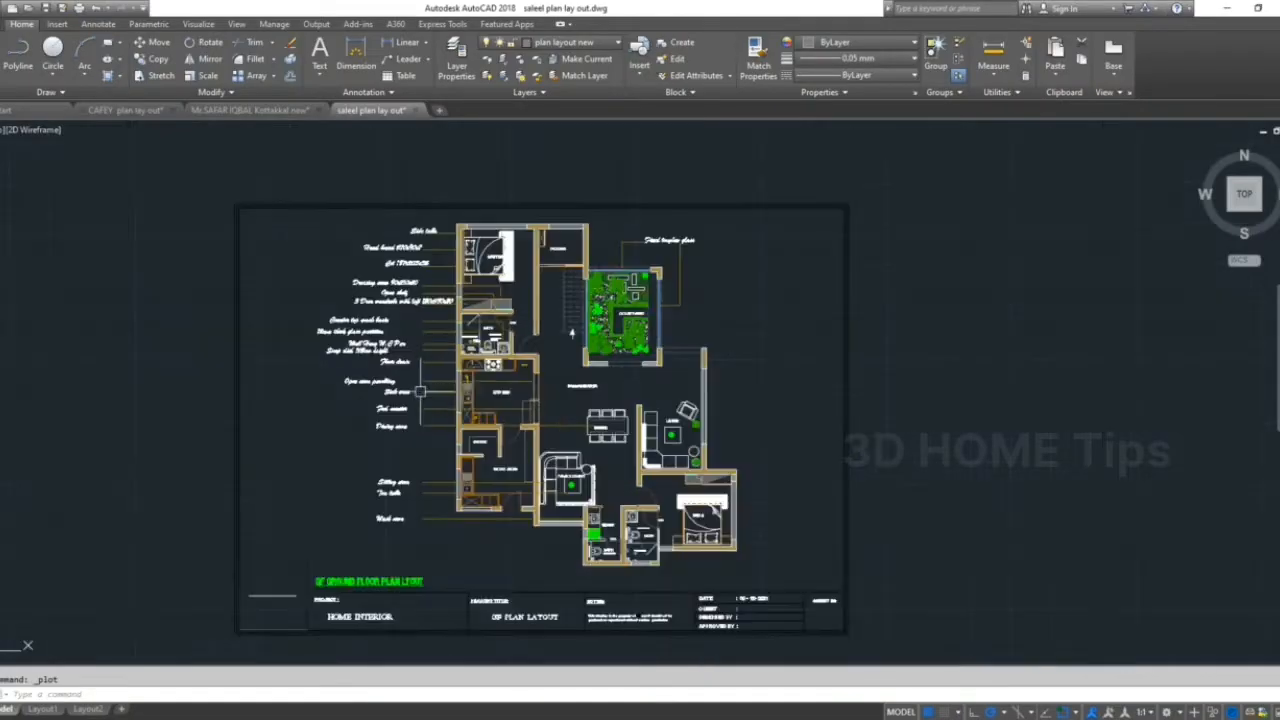
scroll(462, 387, up, 2)
middle_drag(487, 397, 467, 362)
middle_drag(496, 440, 500, 407)
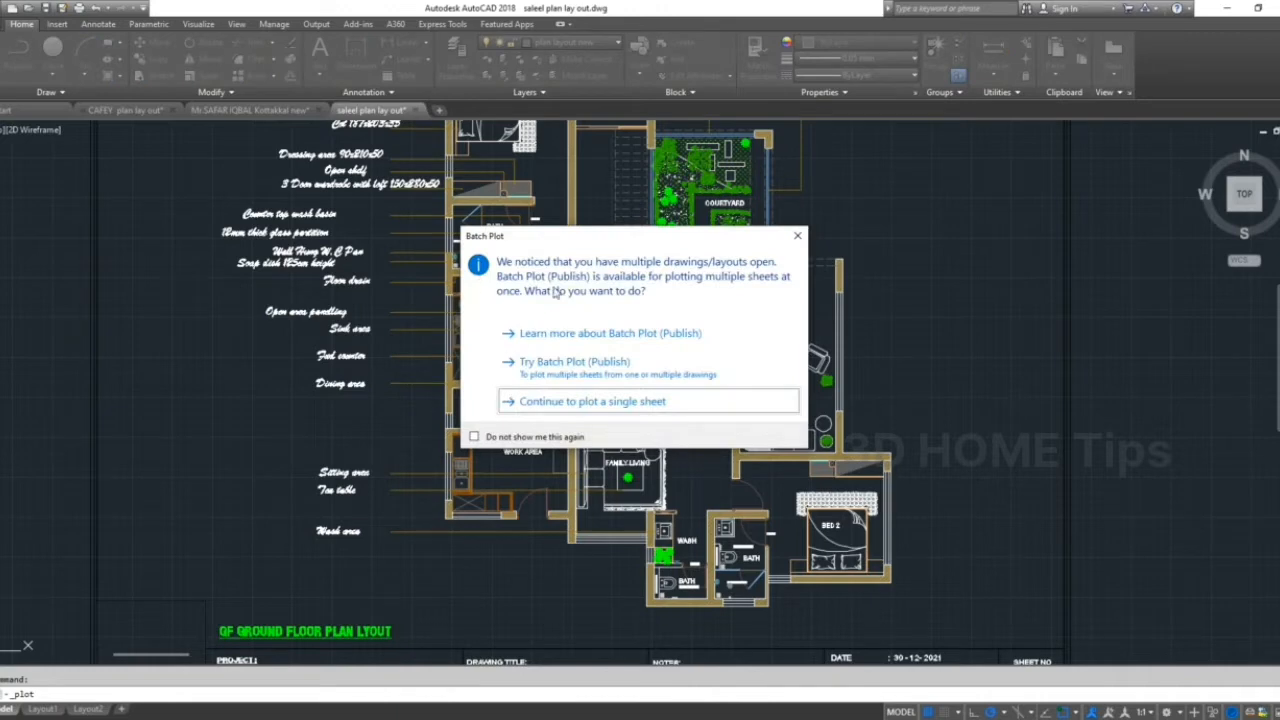
Continue plotting a single sheet, using the DWG To PDF.pc3 plotter and ISO full bleed A4 (297.00 x 210.00 MM) paper
click(595, 404)
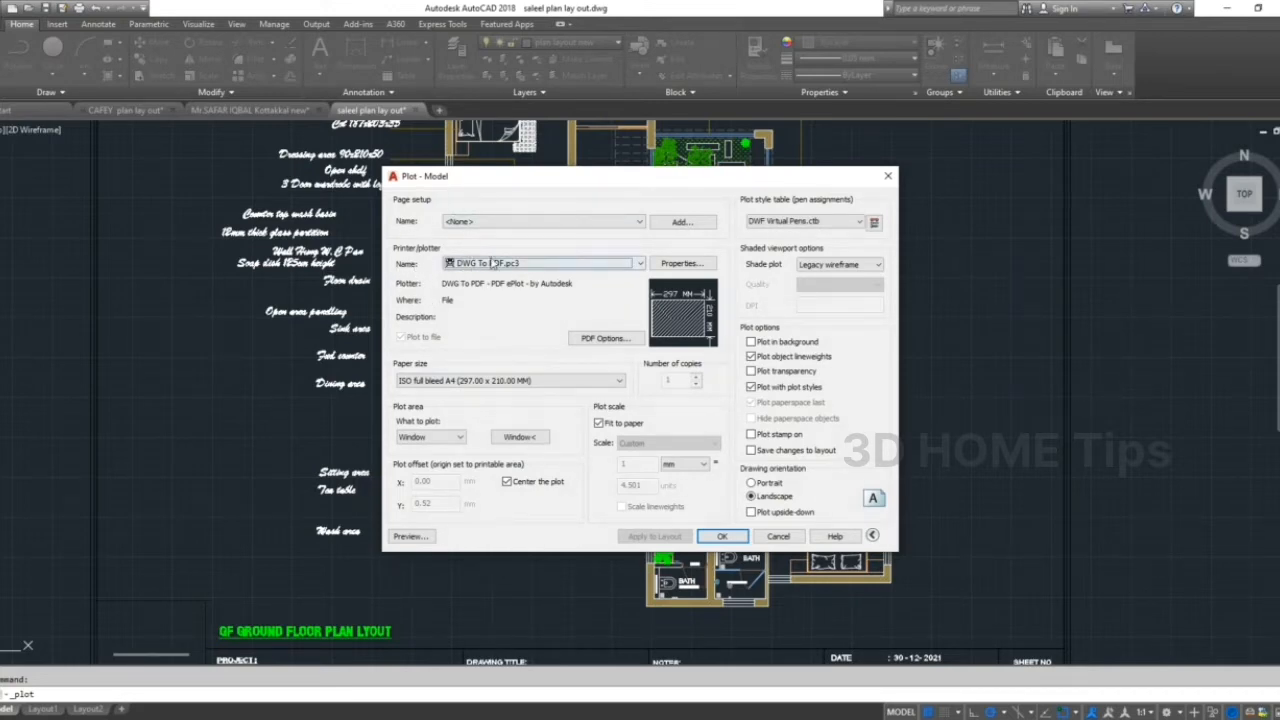
click(541, 264)
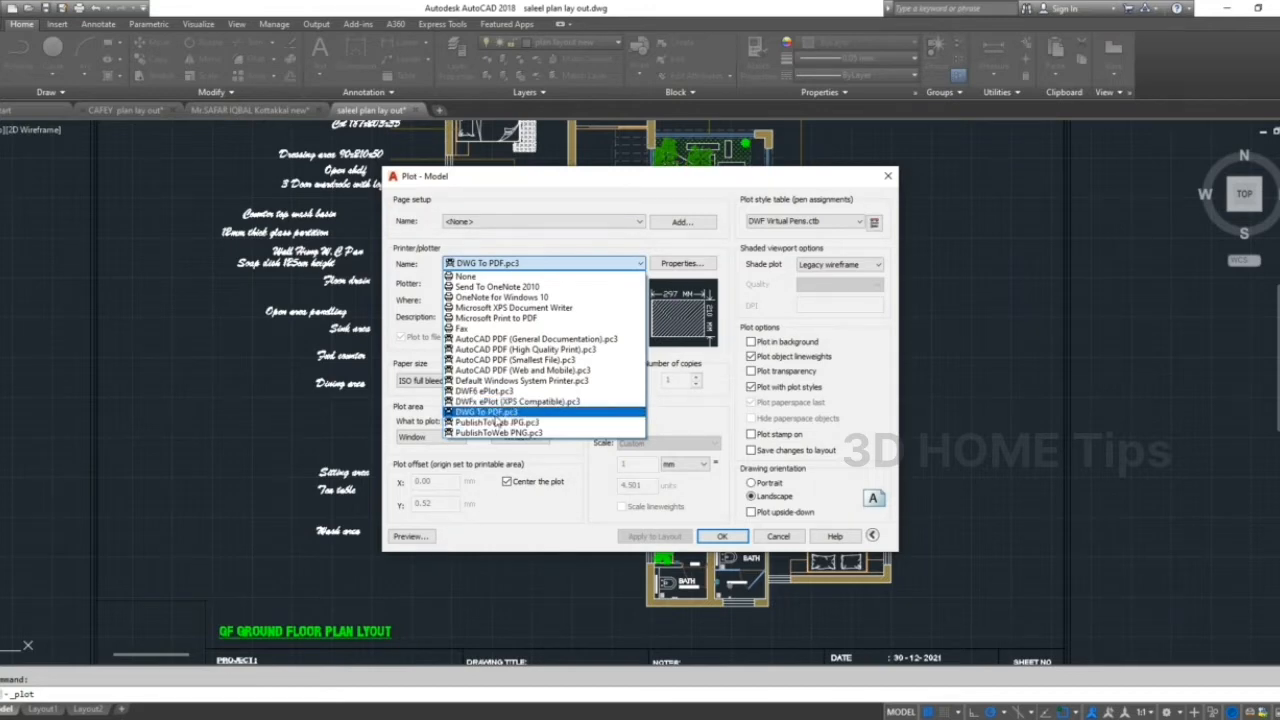
click(495, 412)
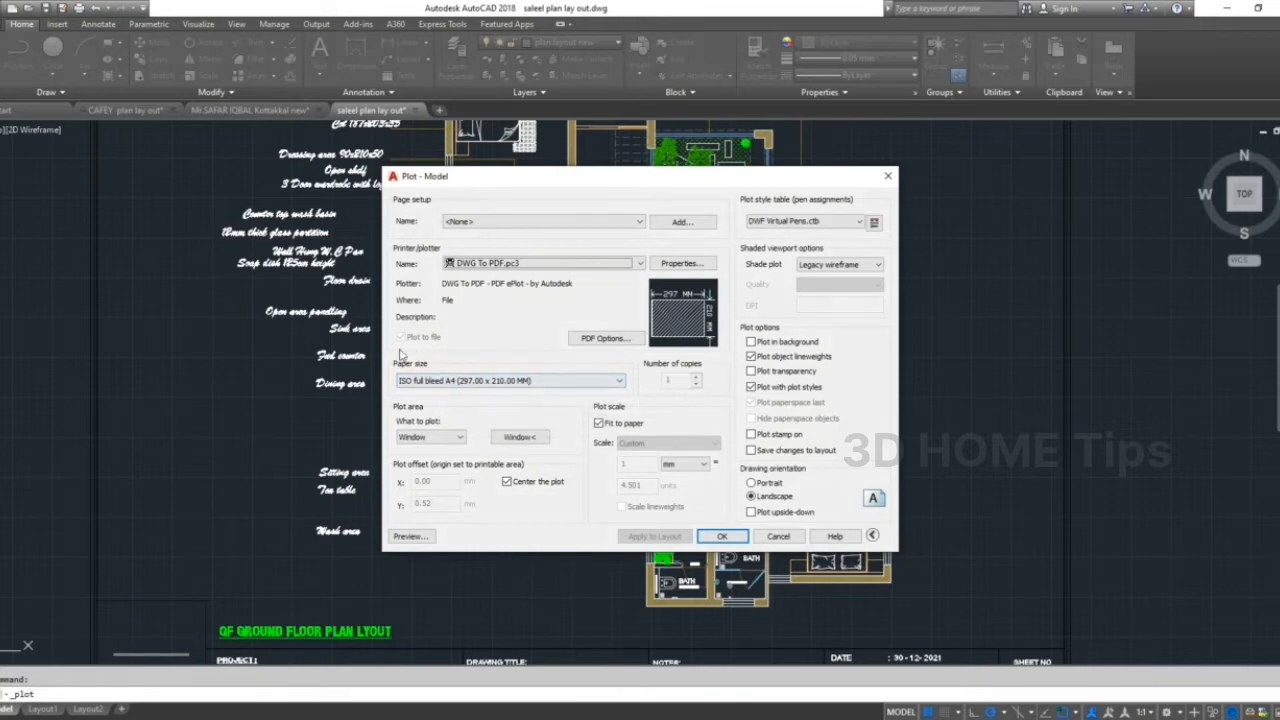
click(545, 381)
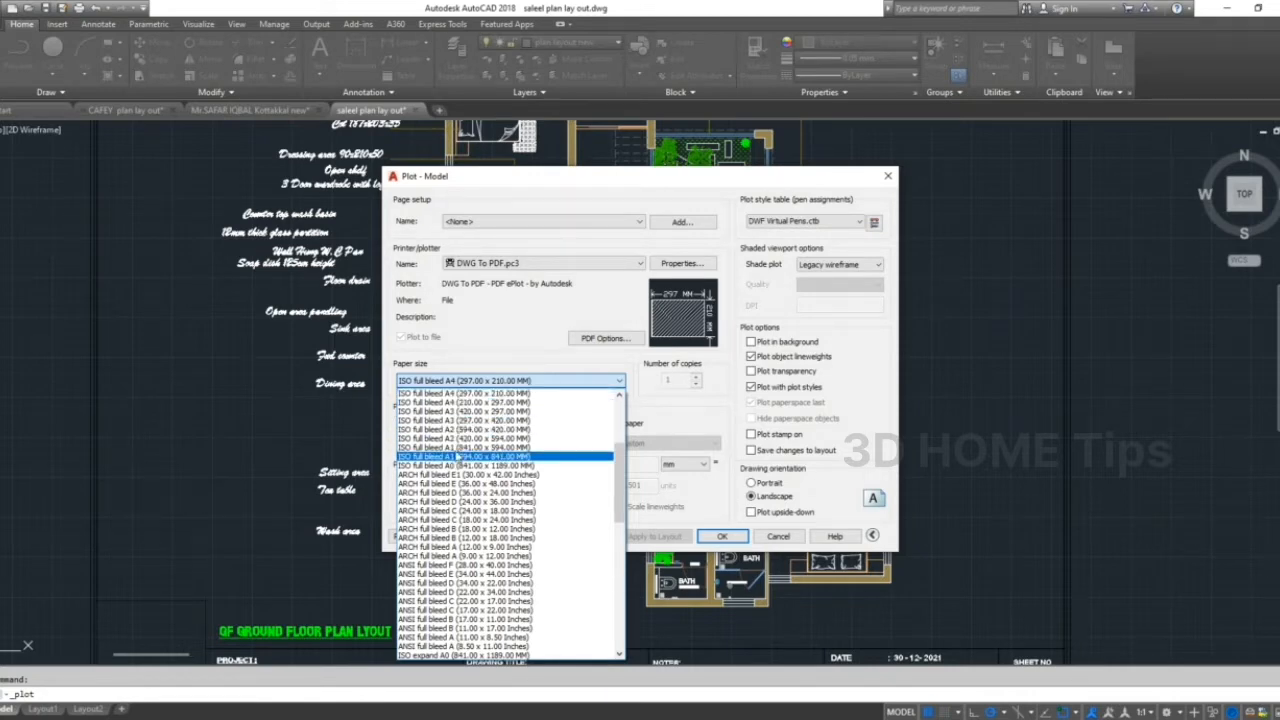
click(495, 394)
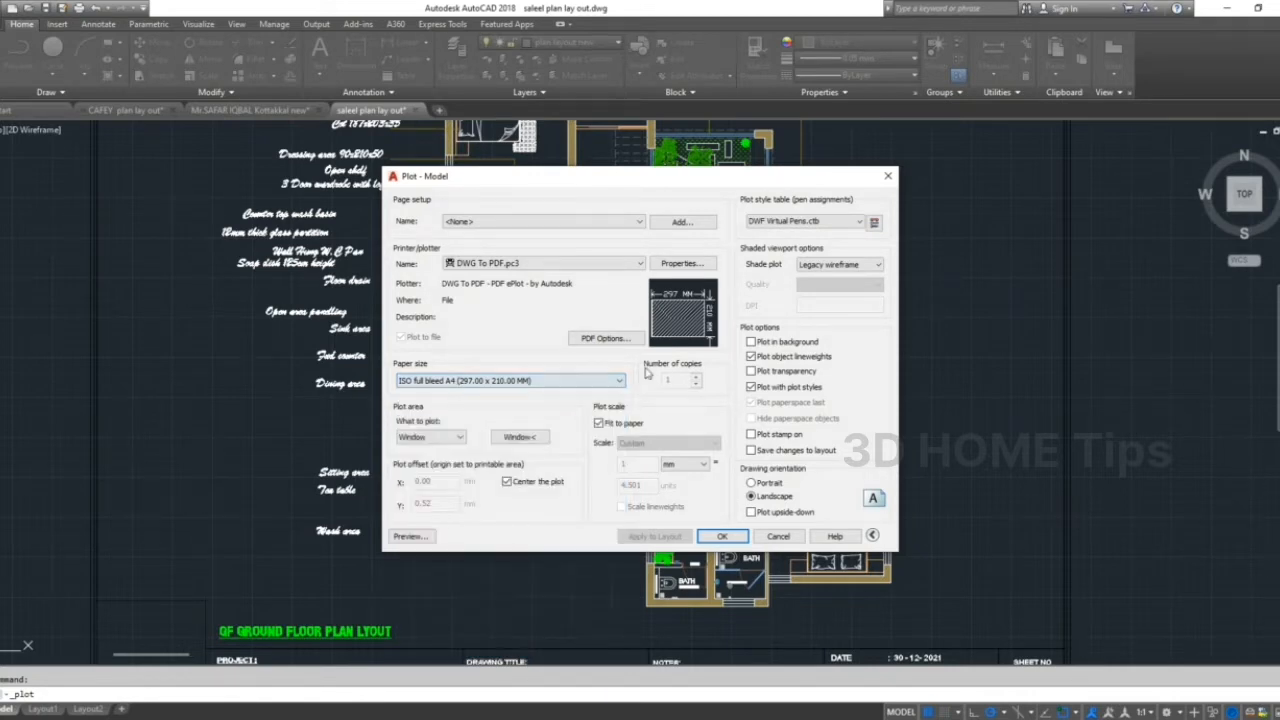
Keep Window as the plot area and define the window around the plan sheet from the outer border's upper-left corner
click(444, 438)
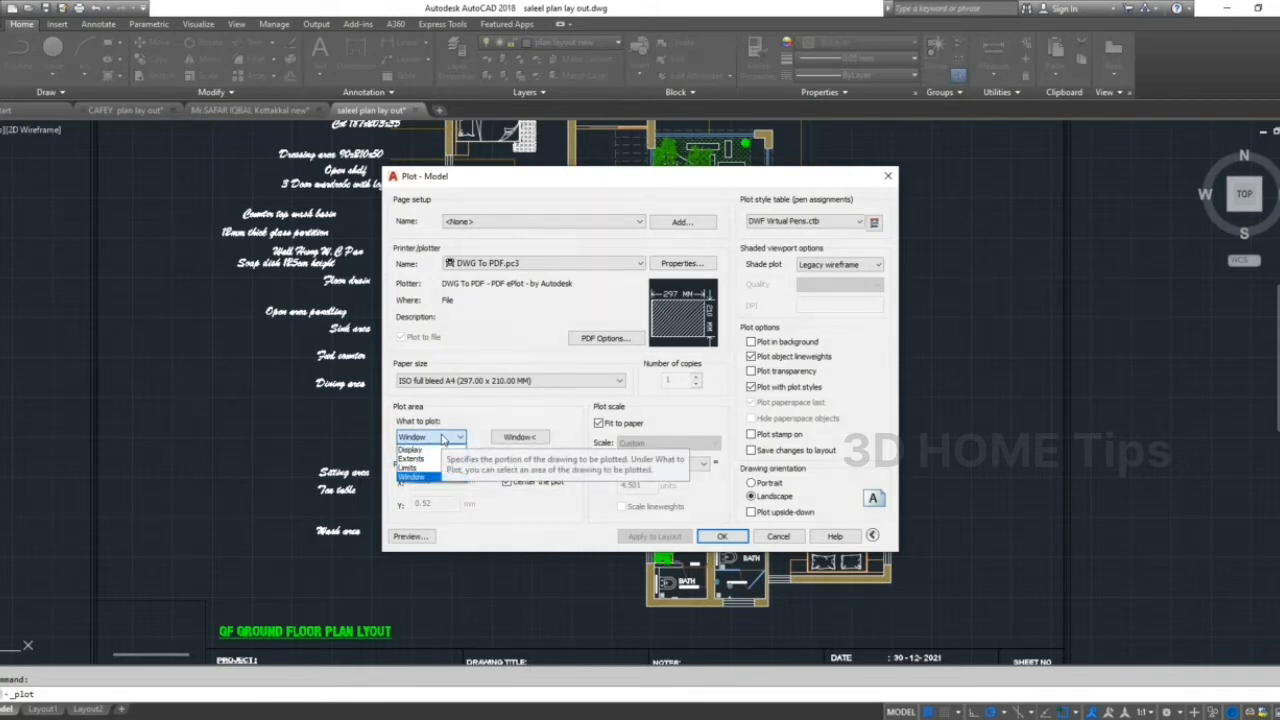
click(466, 418)
click(433, 437)
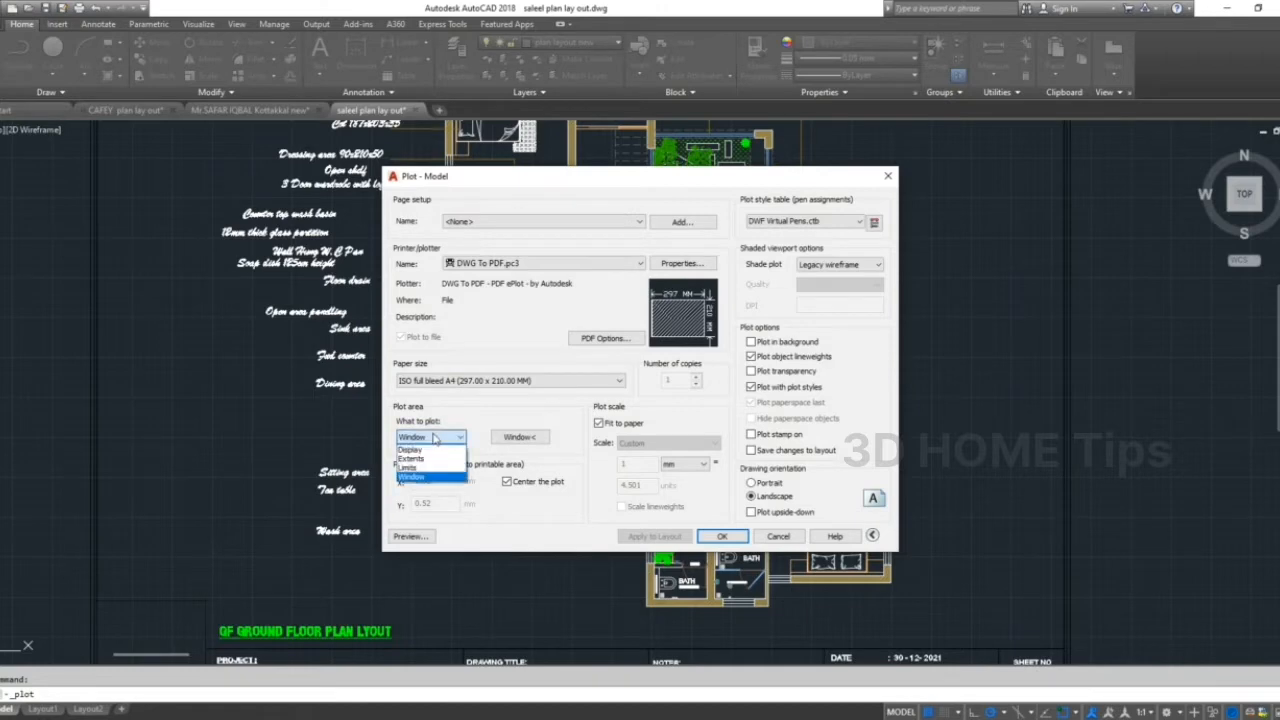
click(484, 408)
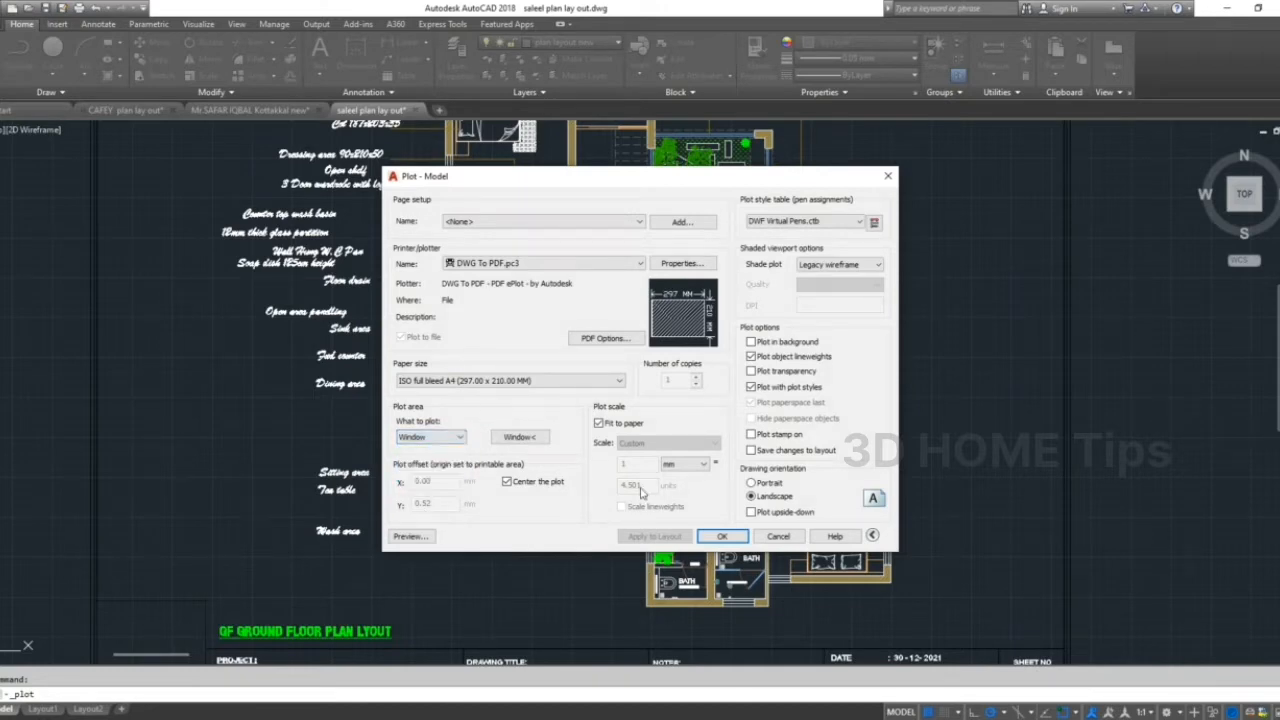
click(522, 441)
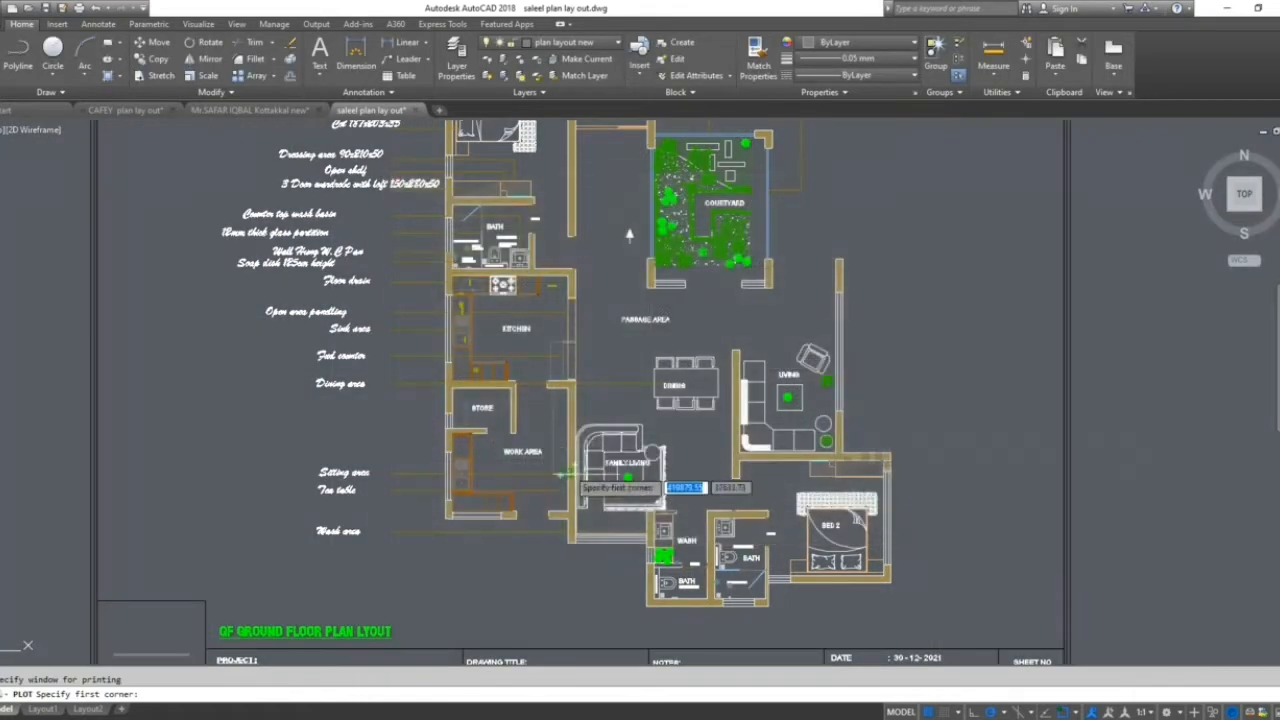
scroll(577, 432, down, 2)
scroll(520, 450, up, 1)
scroll(498, 422, down, 1)
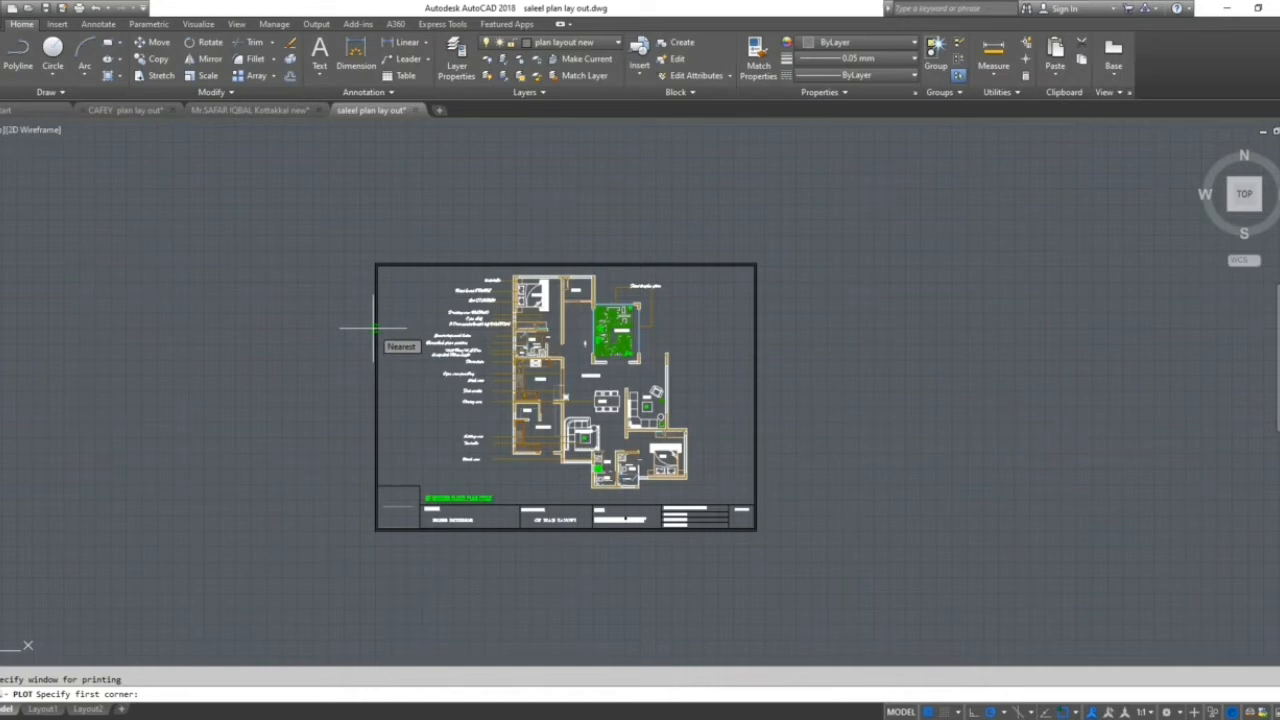
scroll(365, 251, up, 2)
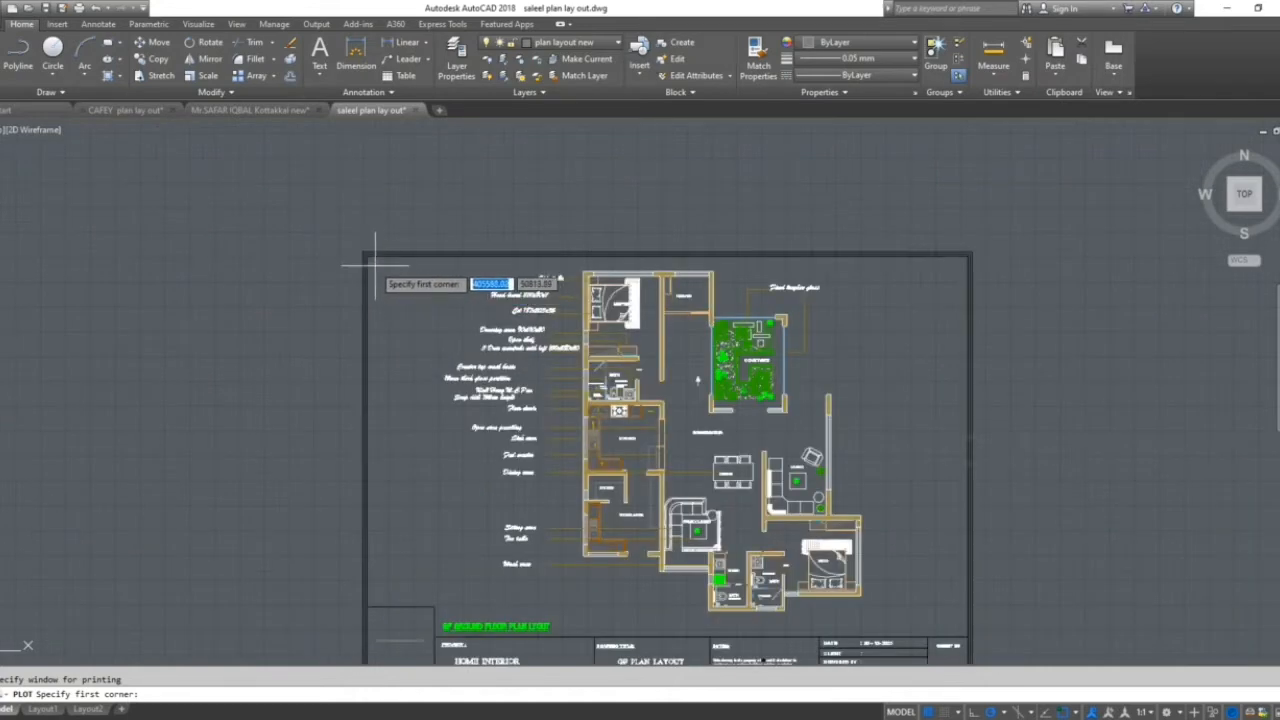
click(363, 252)
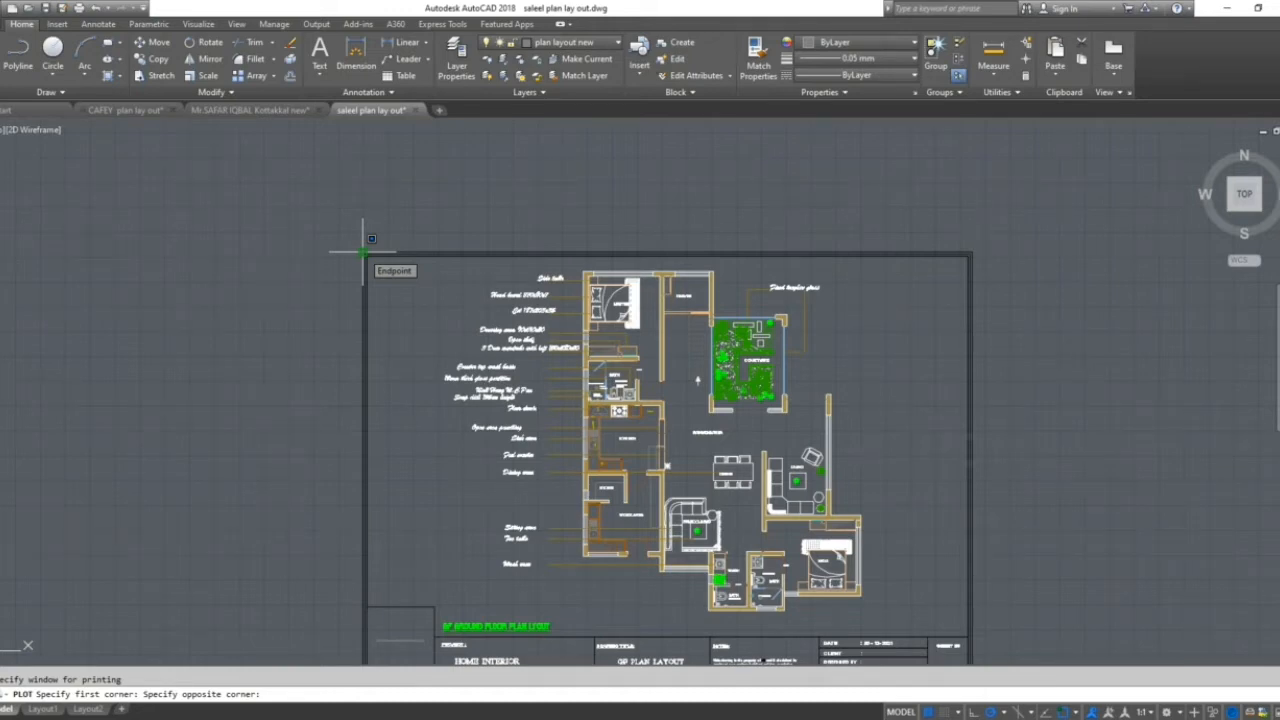
middle_drag(387, 277, 414, 200)
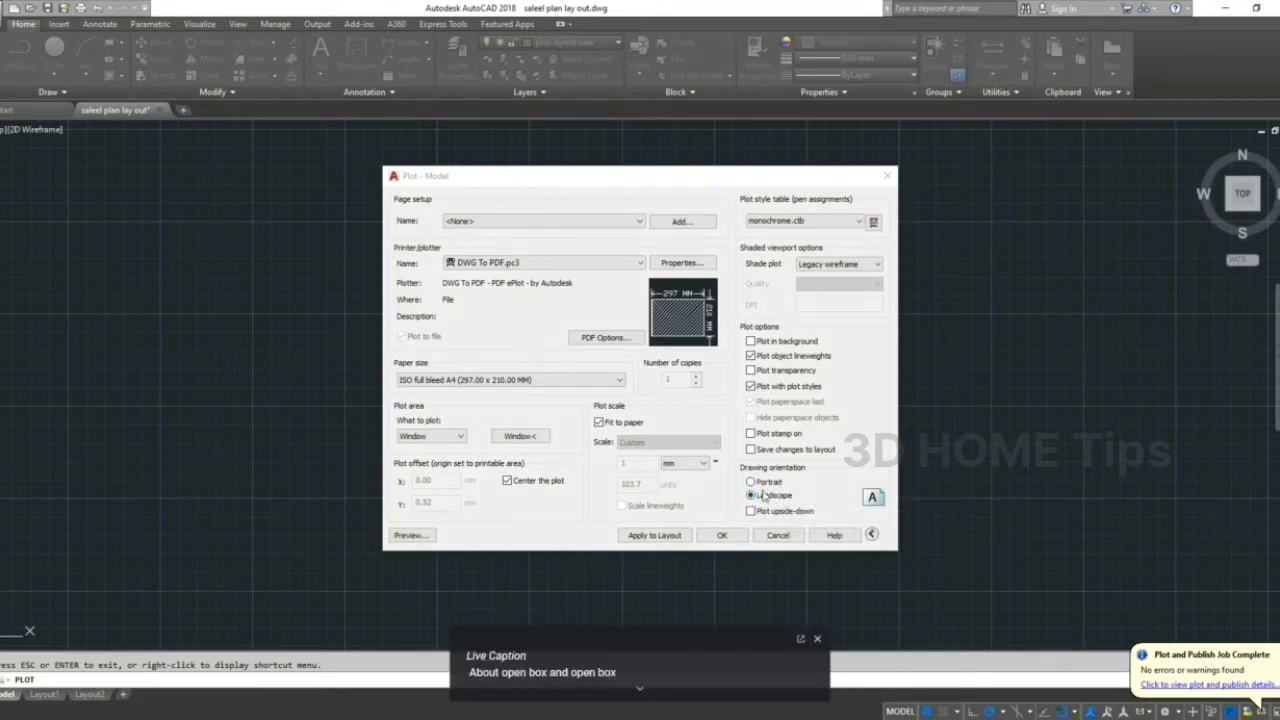
Preview the landscape plot of the floor plan sheet and return to the plot settings
click(421, 538)
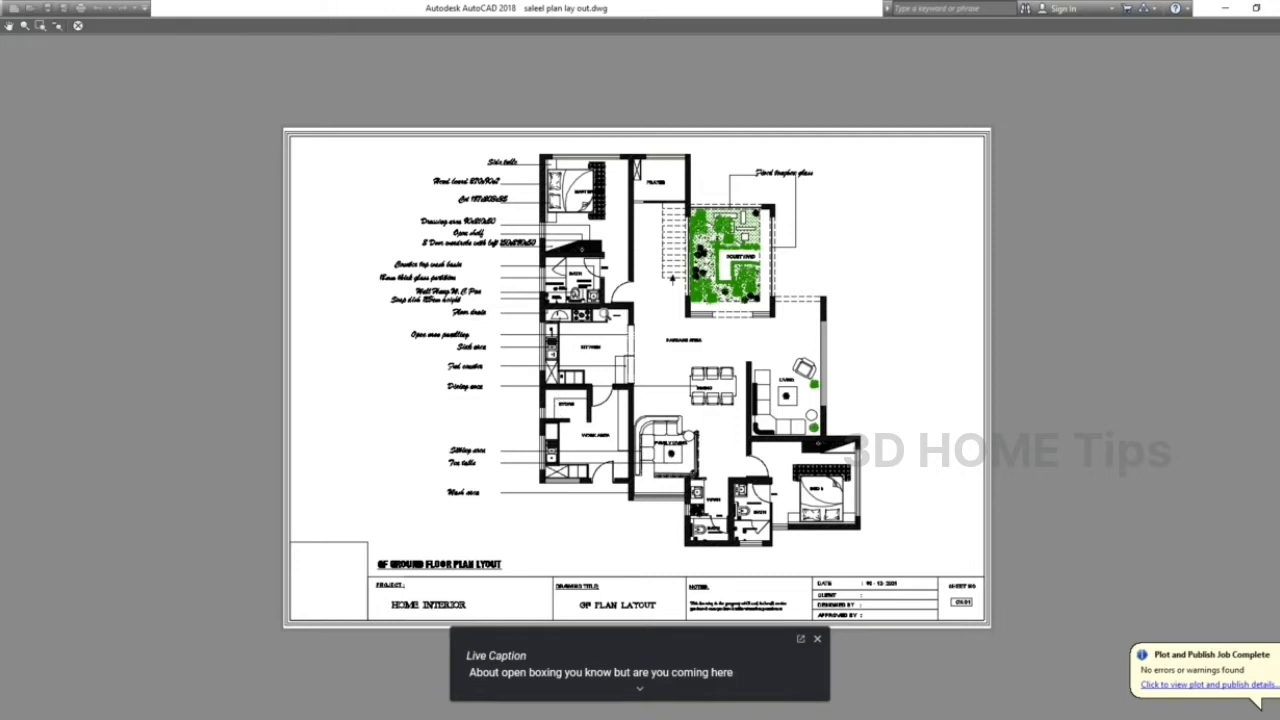
right_click(577, 290)
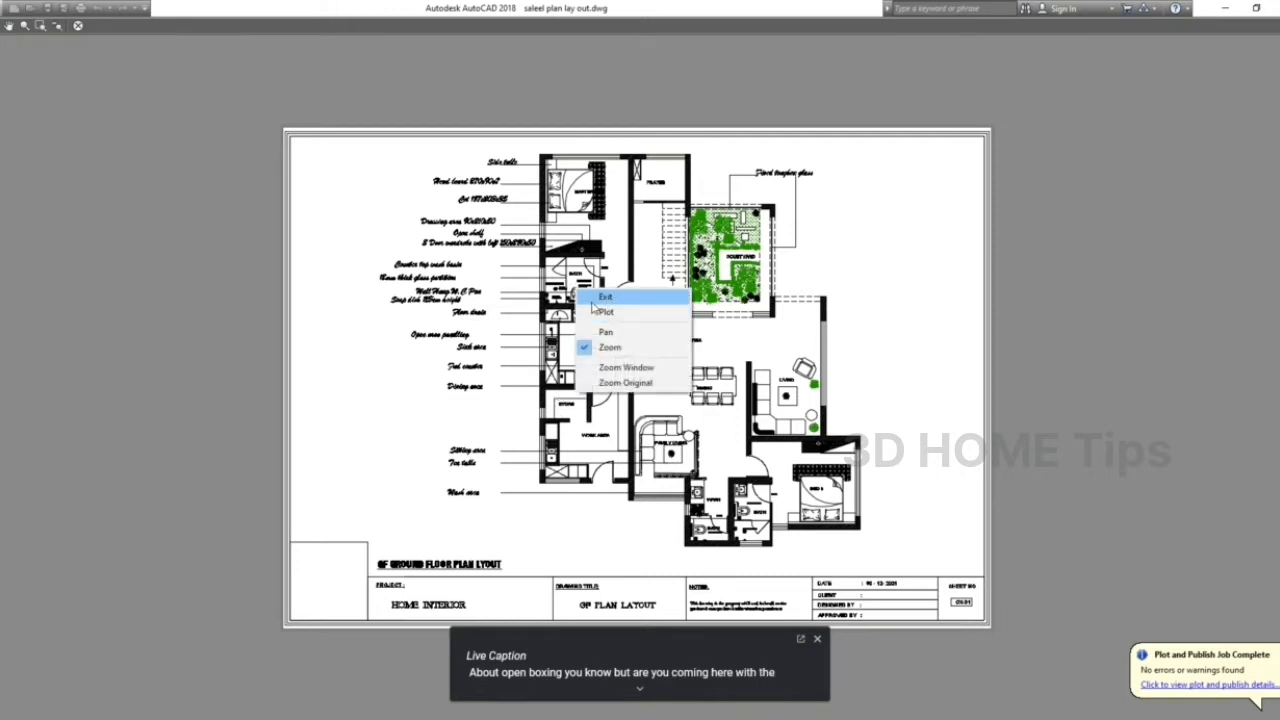
click(830, 267)
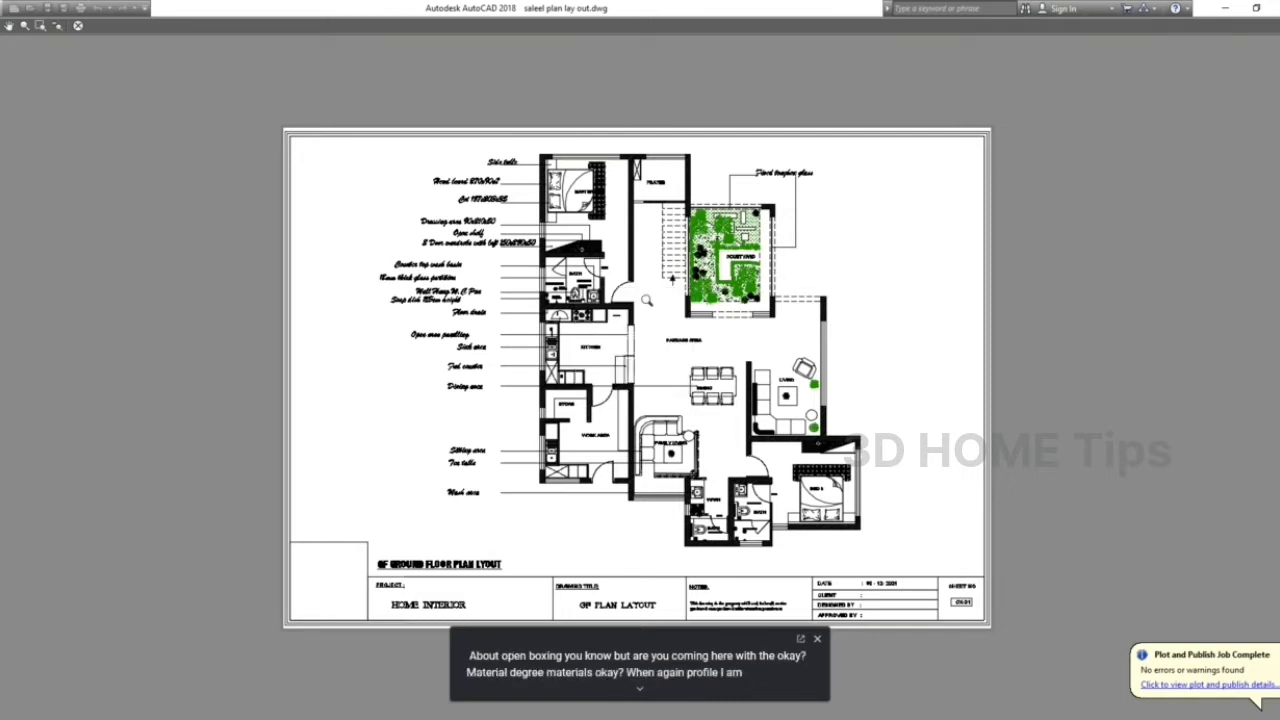
key(Escape)
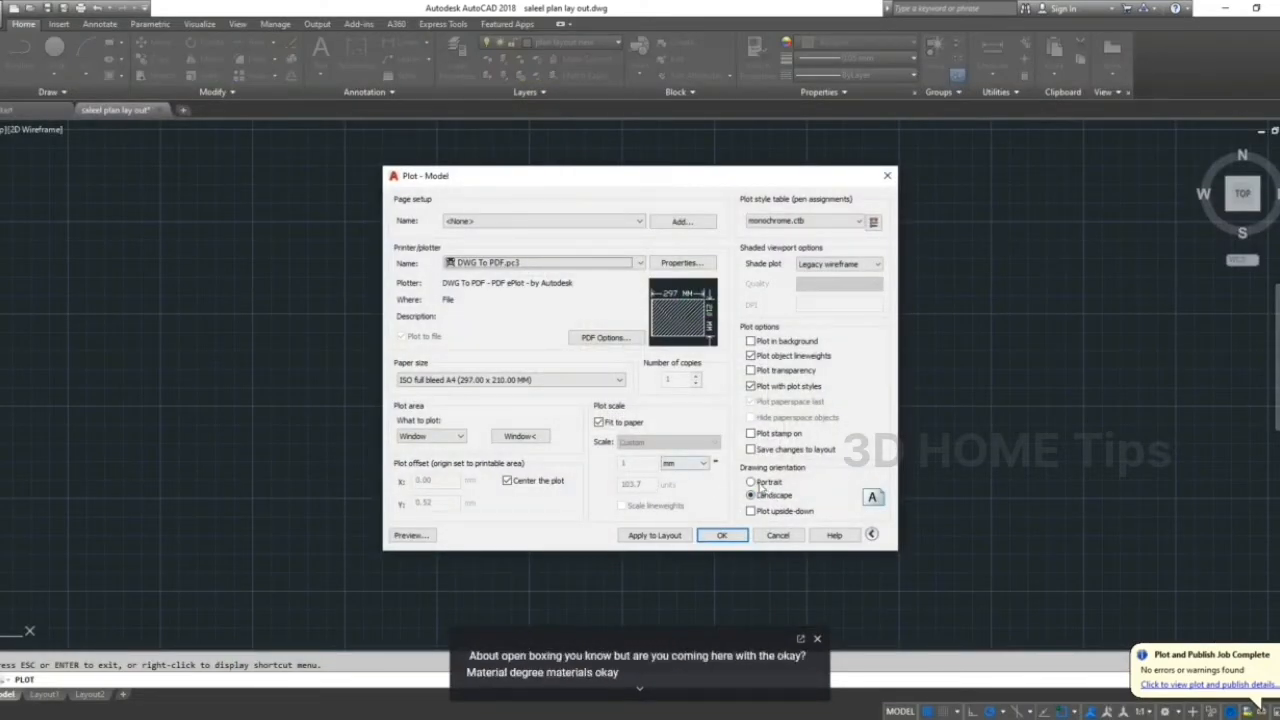
Try portrait orientation with a plot preview, toggle Fit to paper off and on, and restore landscape orientation
click(751, 482)
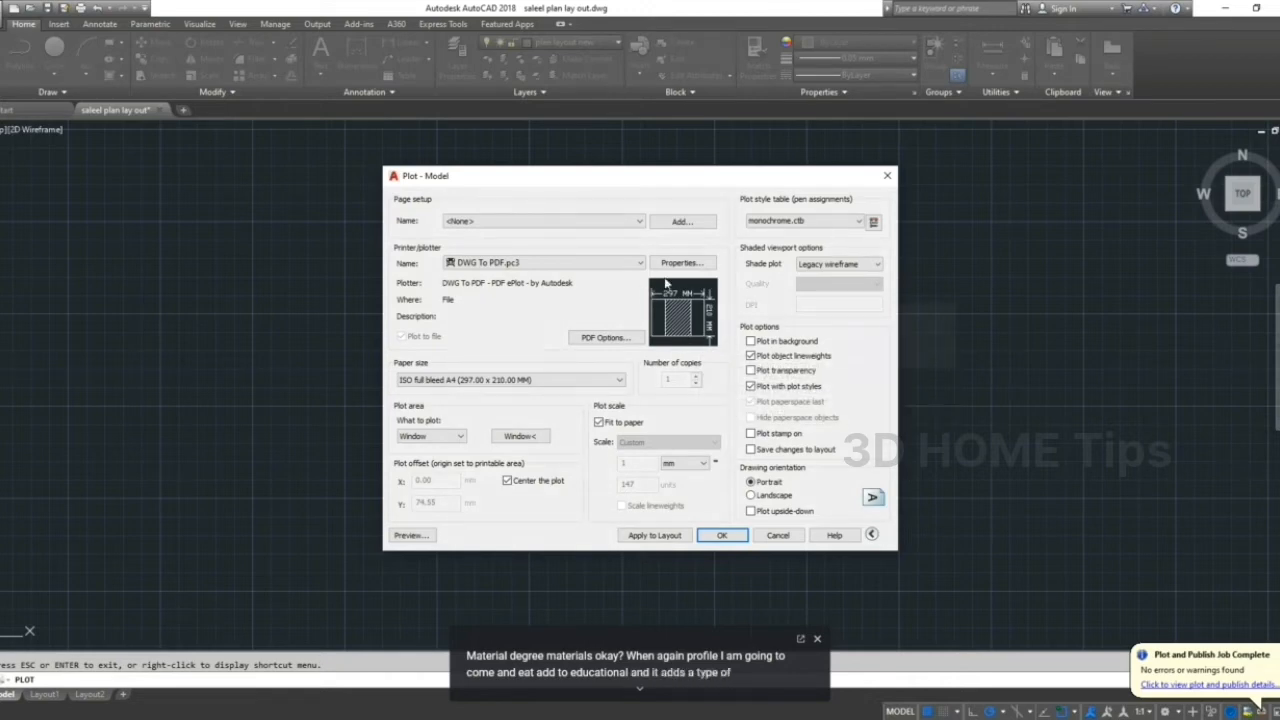
click(412, 535)
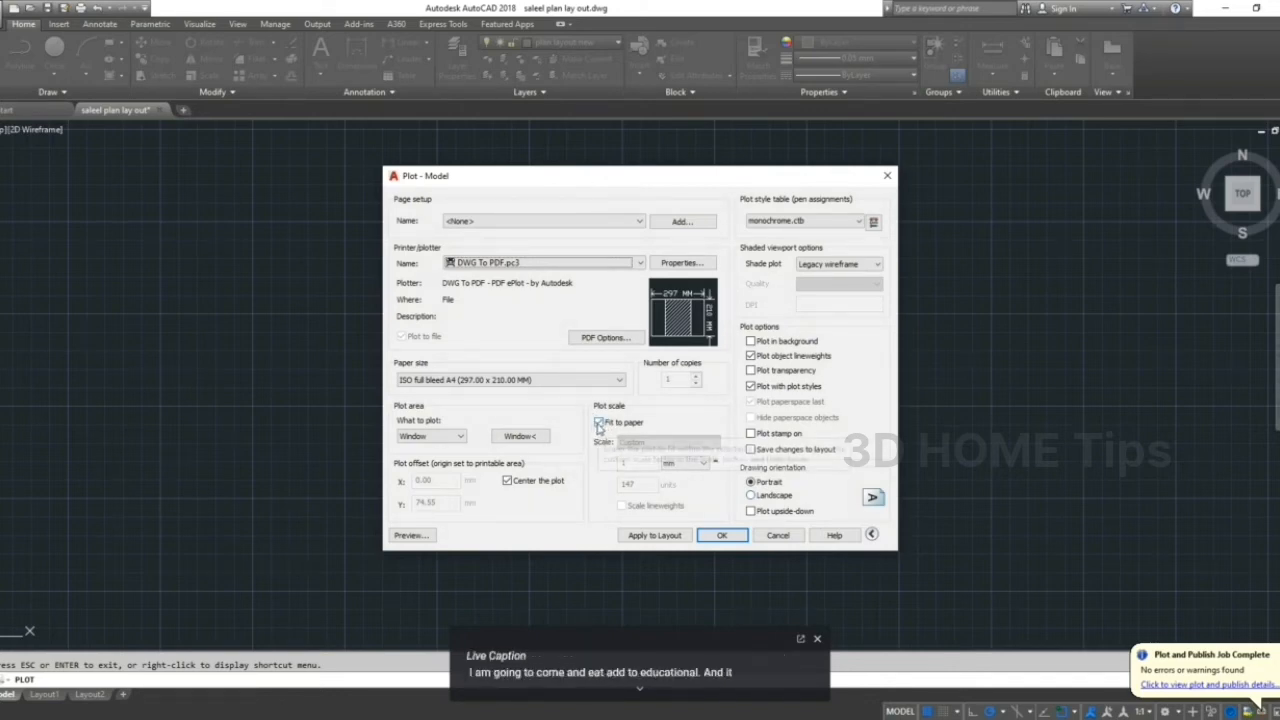
click(600, 423)
click(600, 423)
click(752, 495)
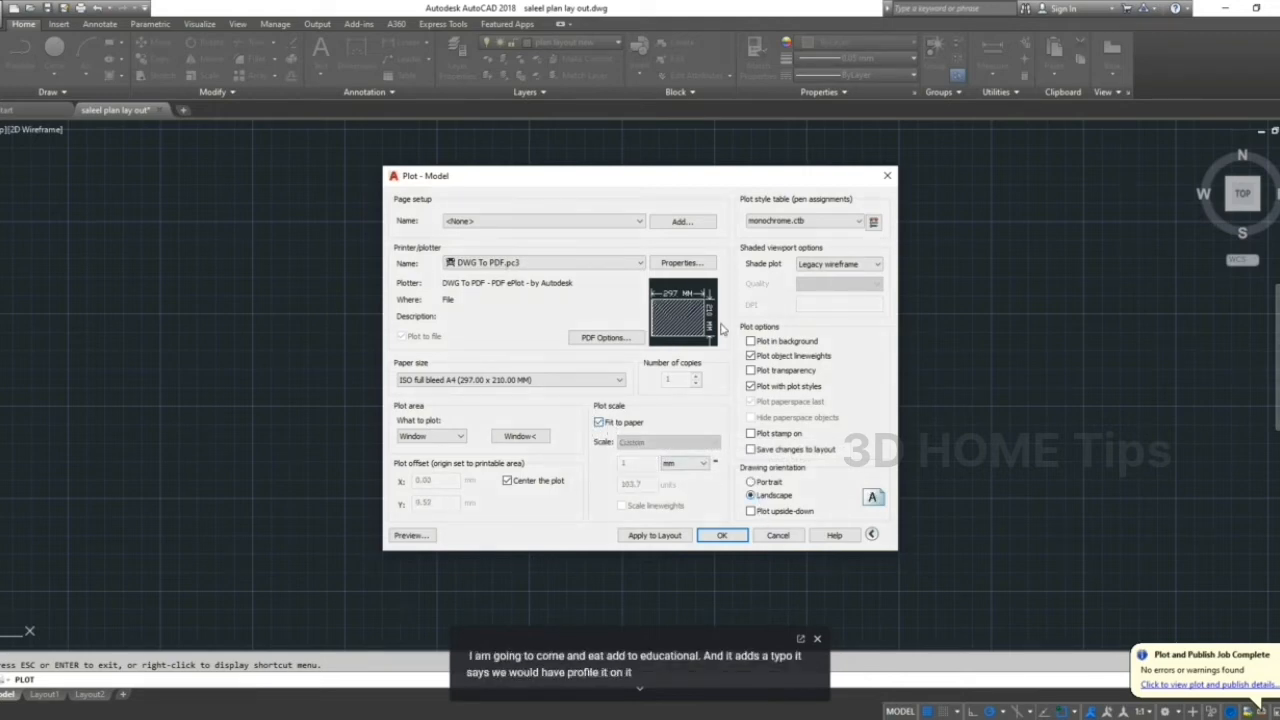
Check the sheet once more in the plot preview with landscape orientation and close the preview
mouse_move(679, 331)
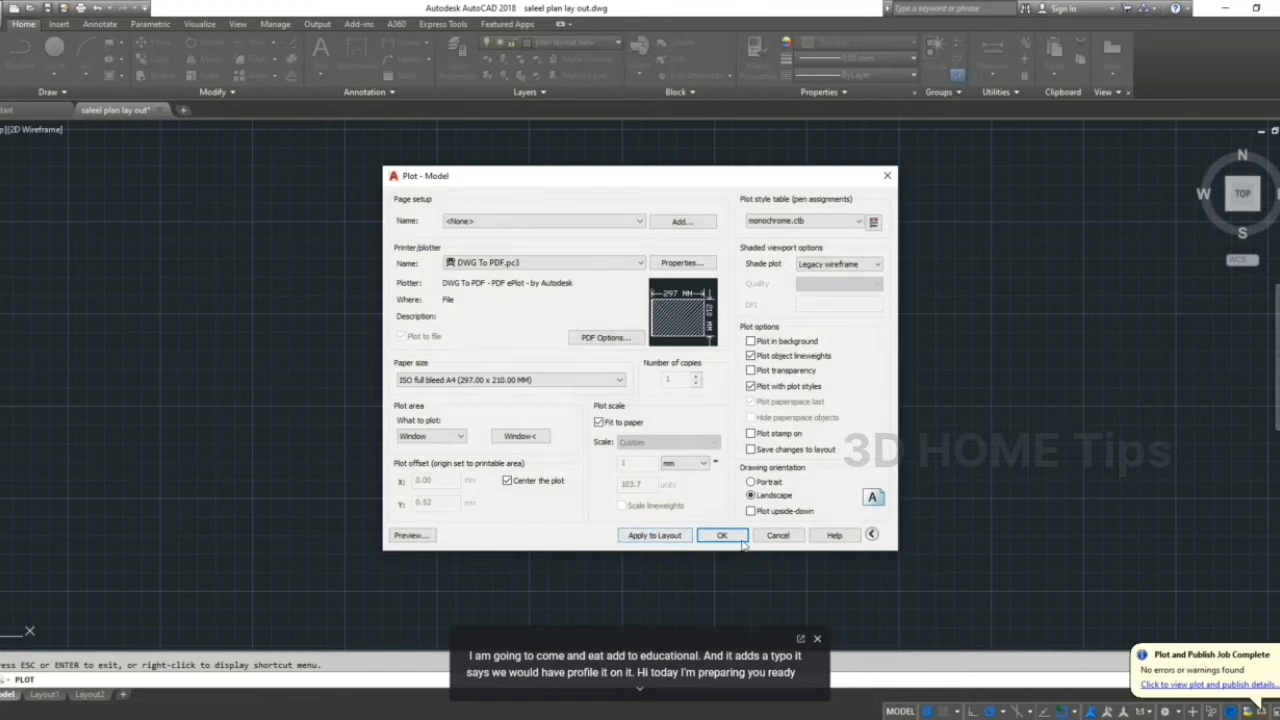
click(408, 535)
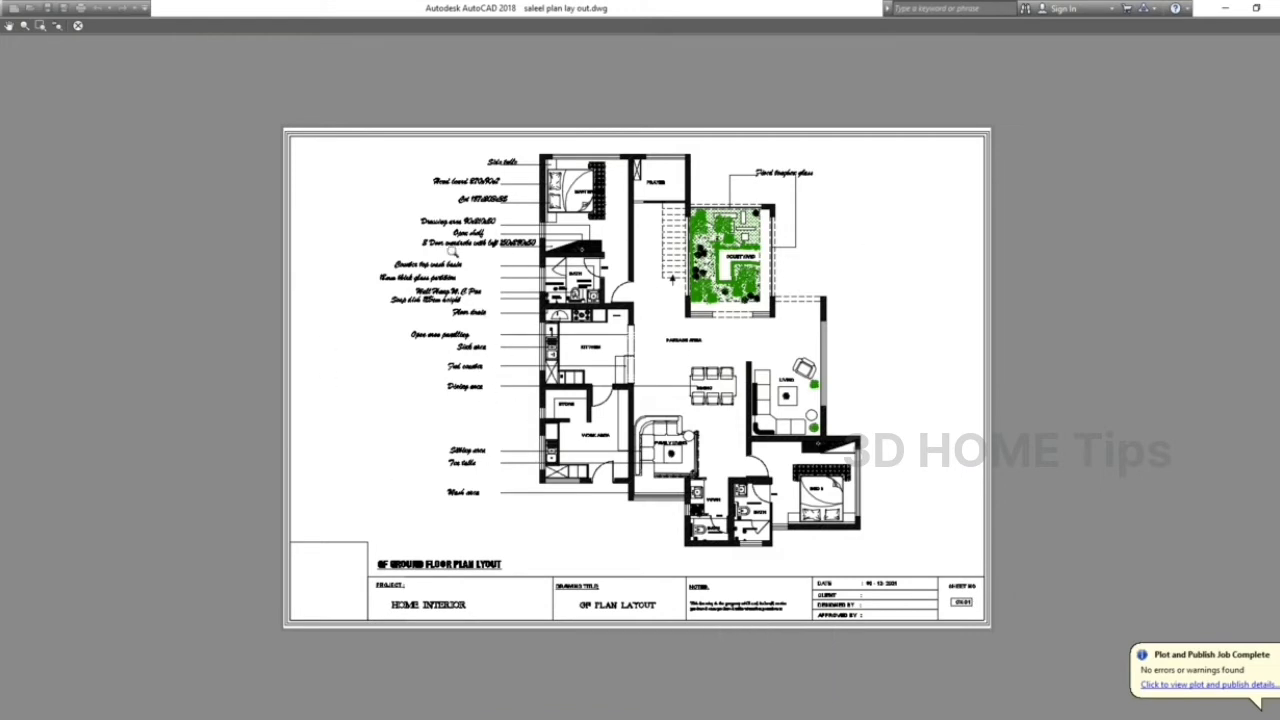
key(Escape)
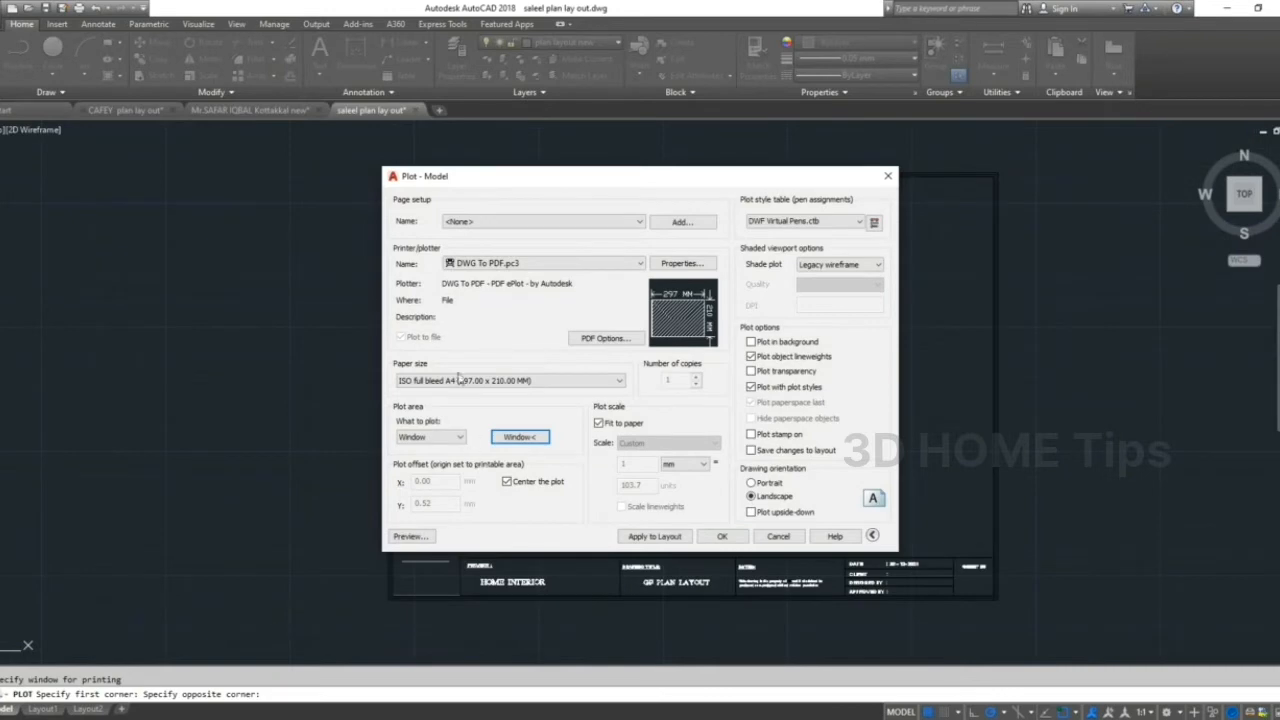
Set the plot style table to None
click(775, 222)
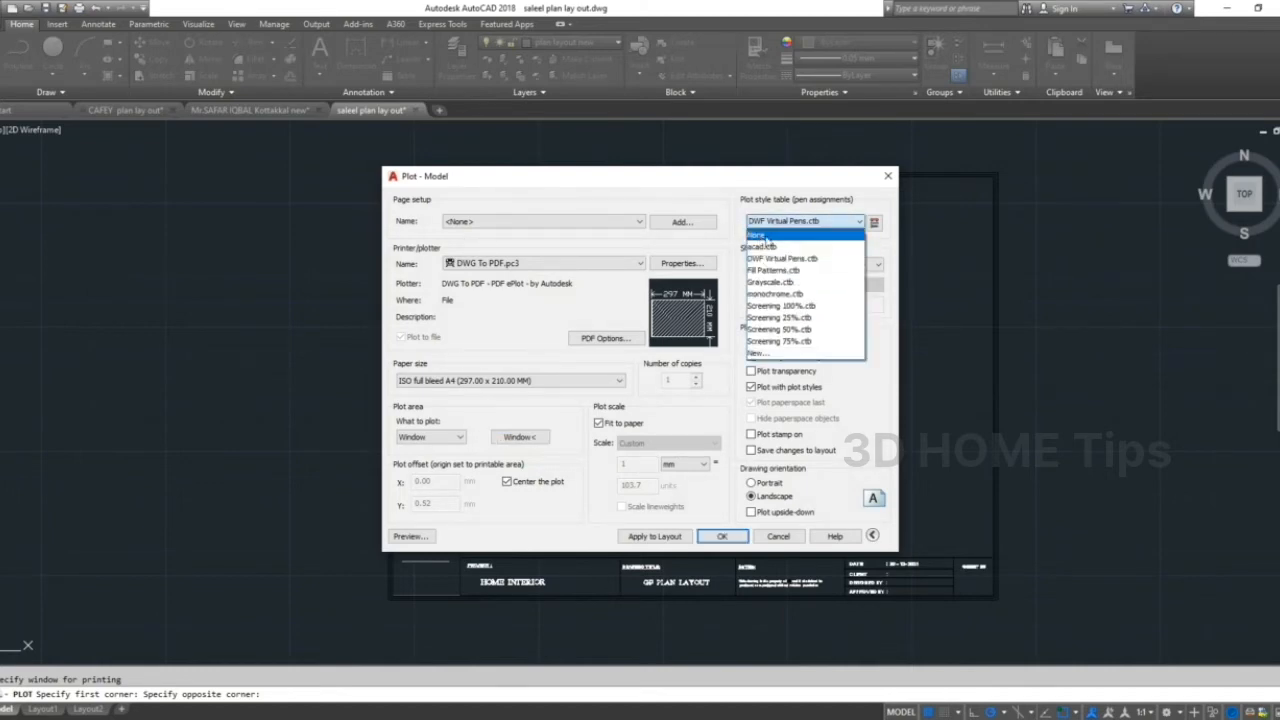
click(765, 235)
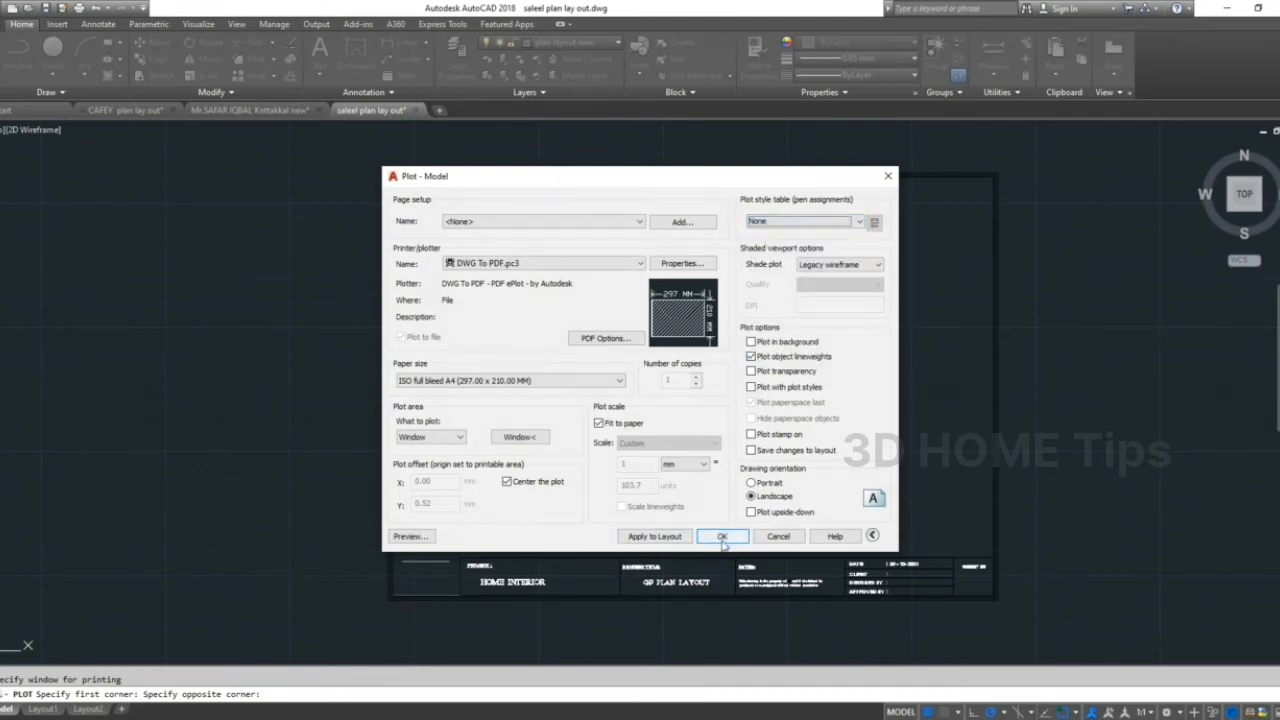
Preview the sheet without a plot style table, examine the annotation text and line colours across the floor plan, and close the preview
click(410, 537)
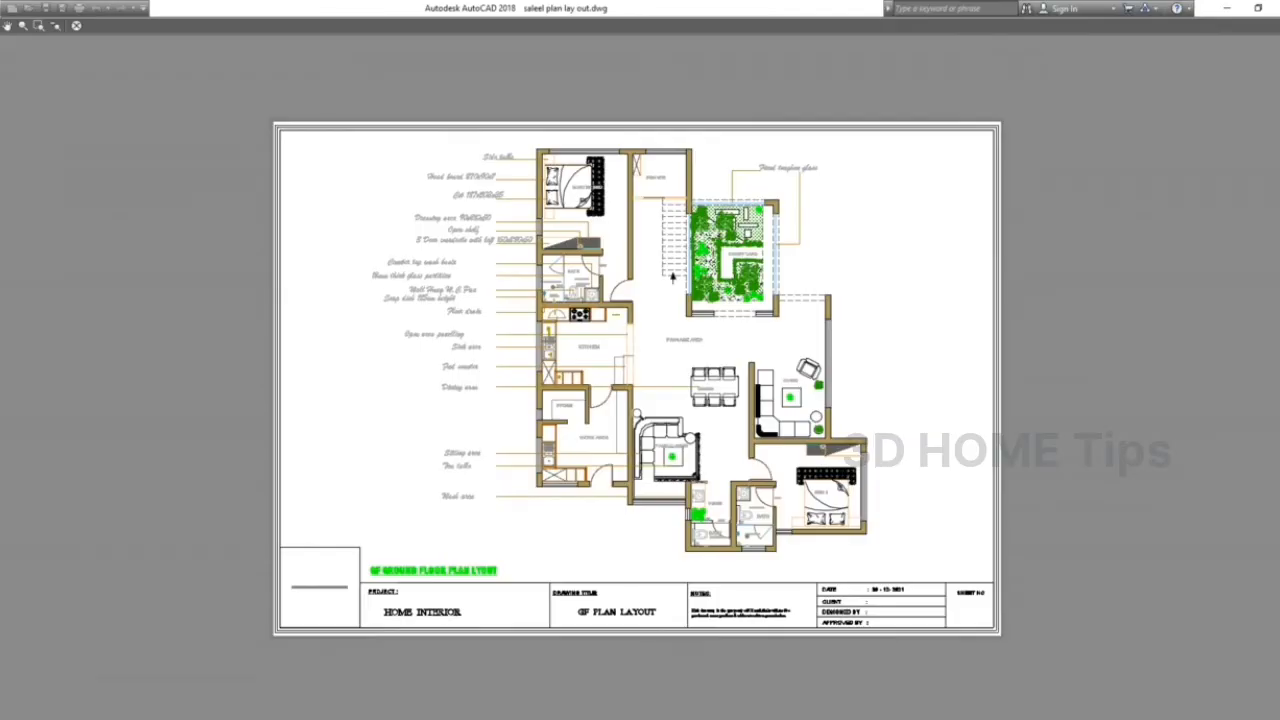
scroll(501, 427, up, 2)
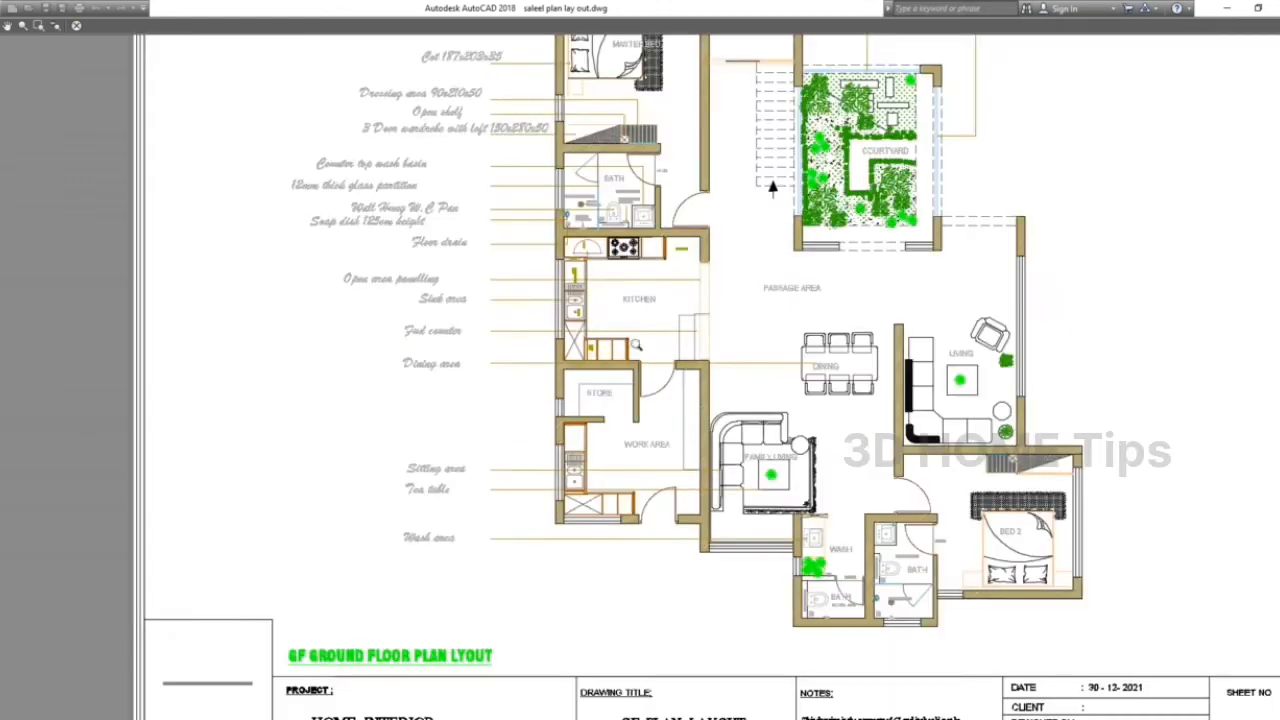
middle_drag(663, 330, 660, 506)
scroll(402, 304, up, 2)
middle_drag(475, 289, 487, 346)
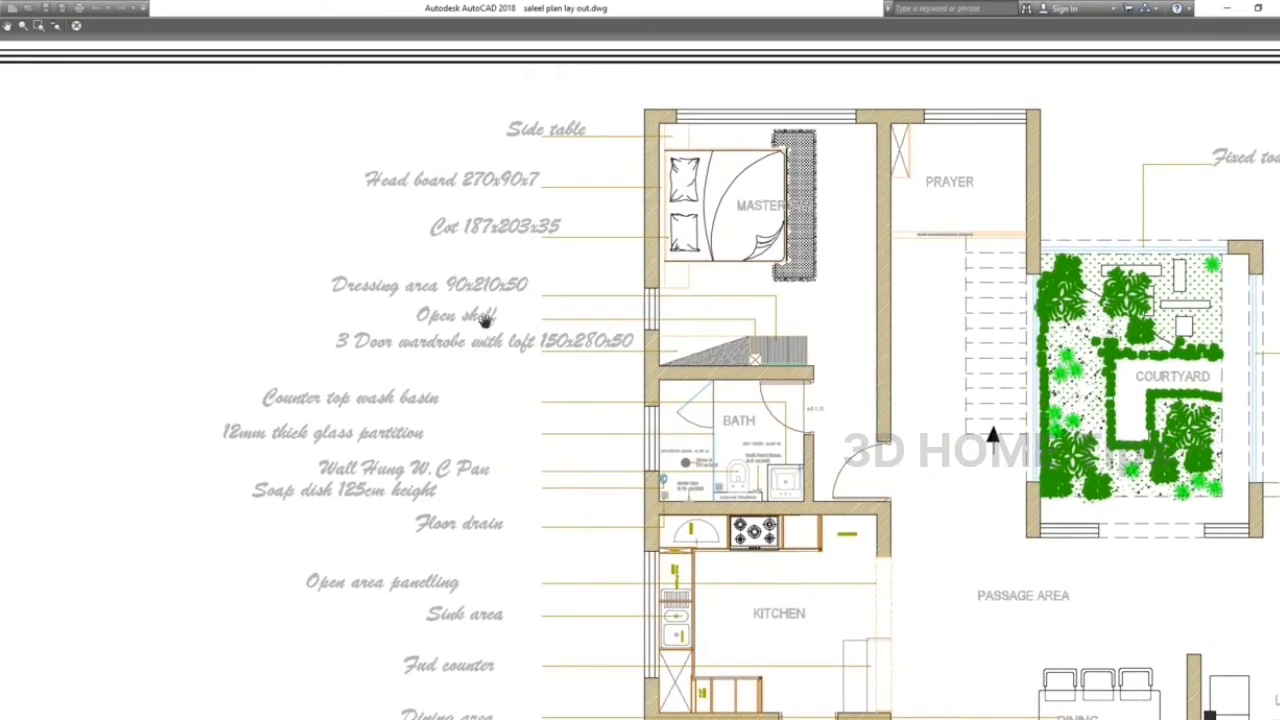
scroll(708, 272, down, 2)
middle_drag(946, 484, 851, 383)
scroll(768, 400, down, 2)
scroll(580, 500, up, 4)
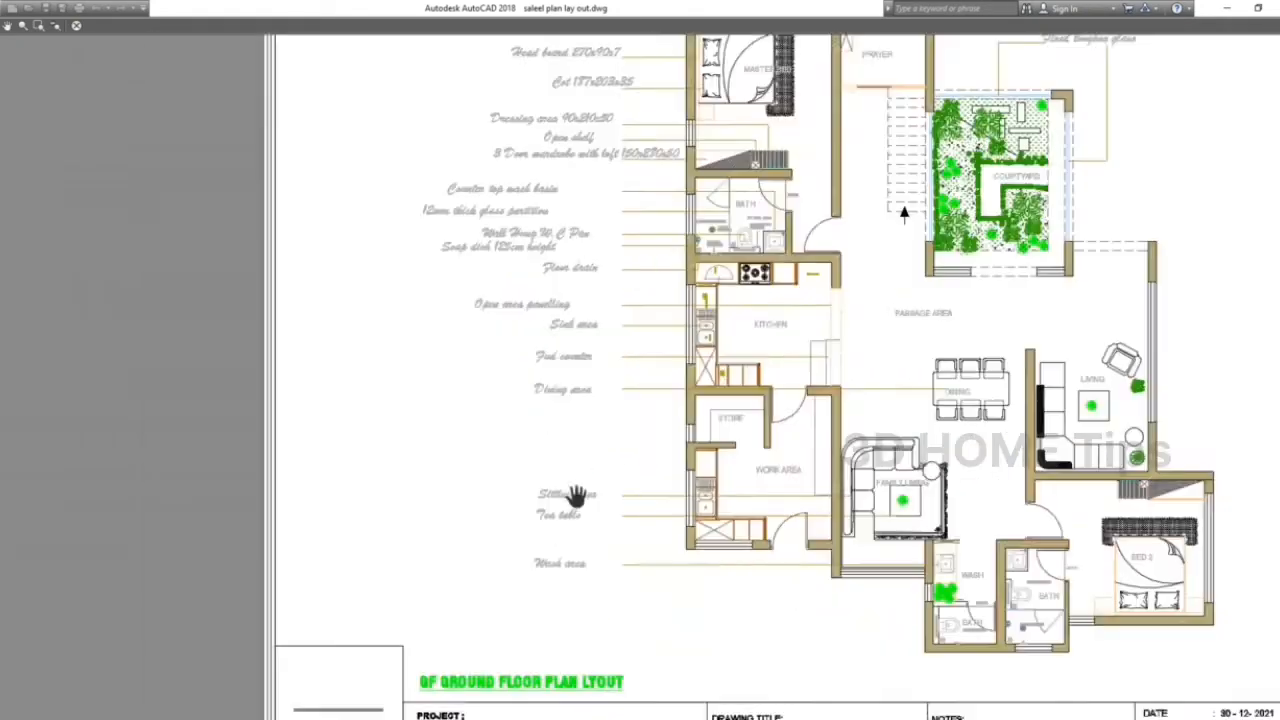
middle_drag(531, 43, 531, 174)
scroll(532, 237, up, 2)
middle_drag(533, 238, 541, 418)
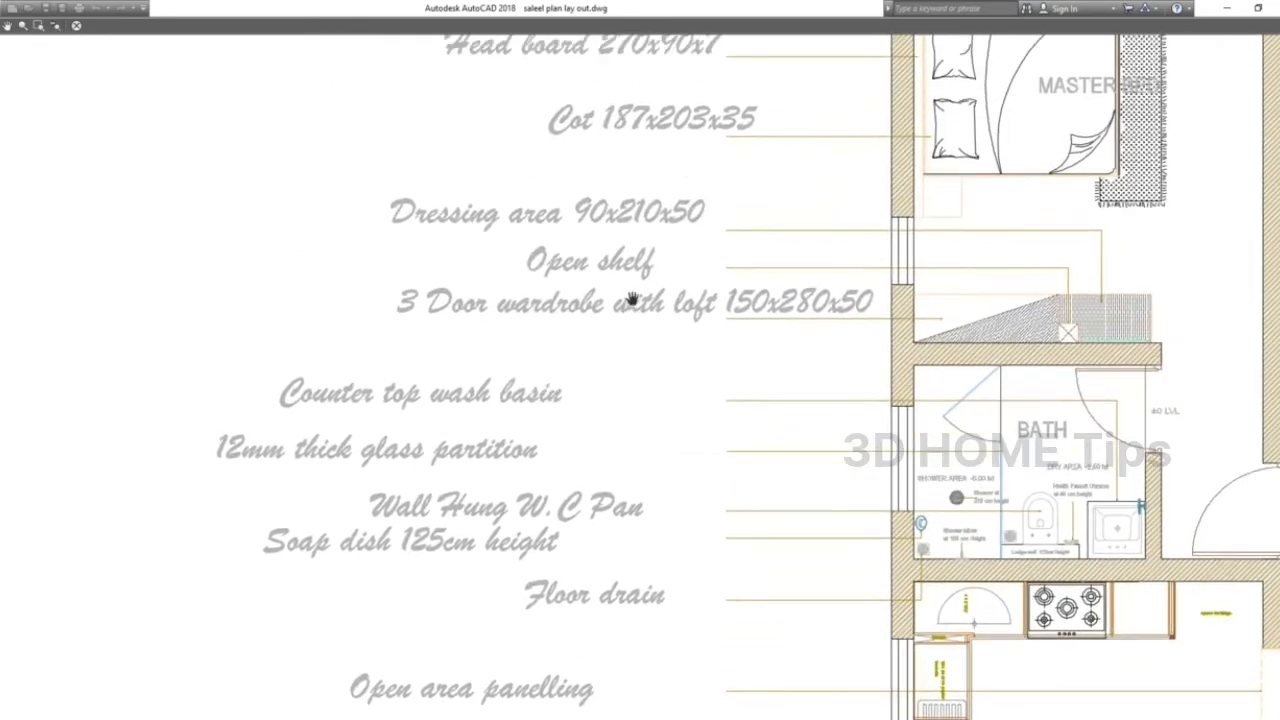
middle_drag(660, 238, 565, 367)
scroll(554, 382, down, 2)
middle_drag(797, 399, 749, 372)
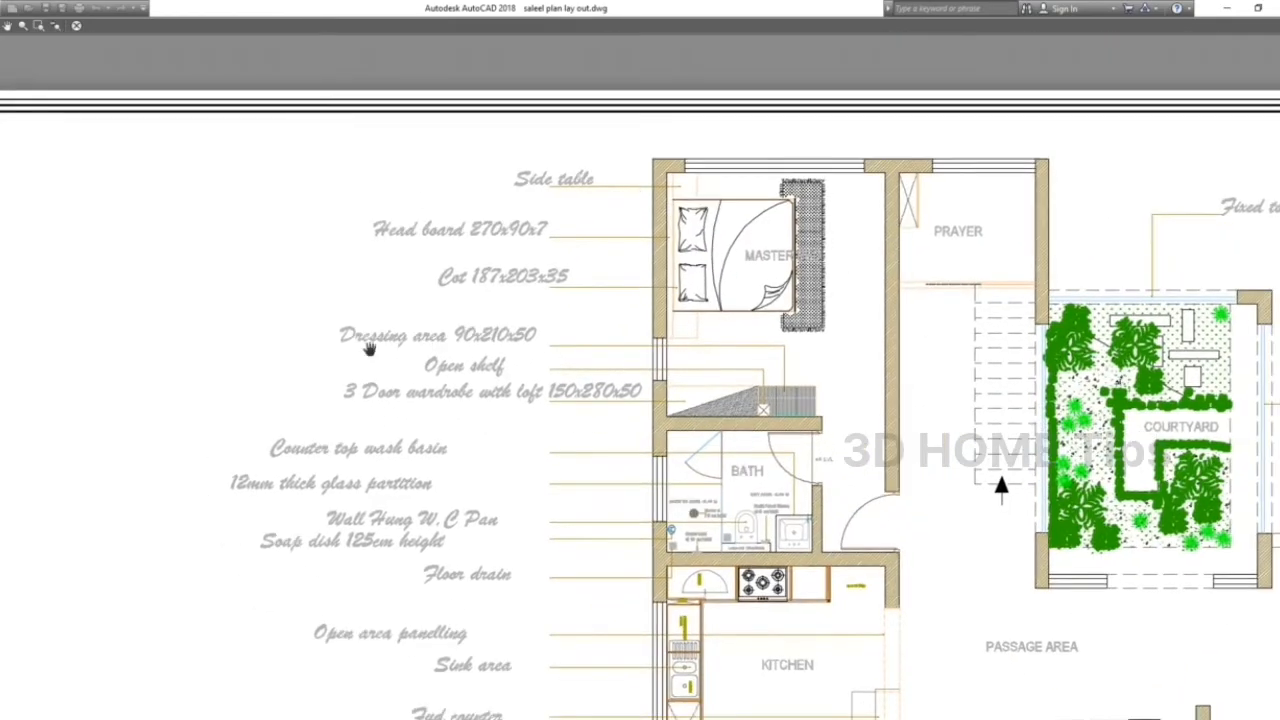
scroll(590, 424, down, 2)
middle_drag(557, 473, 543, 417)
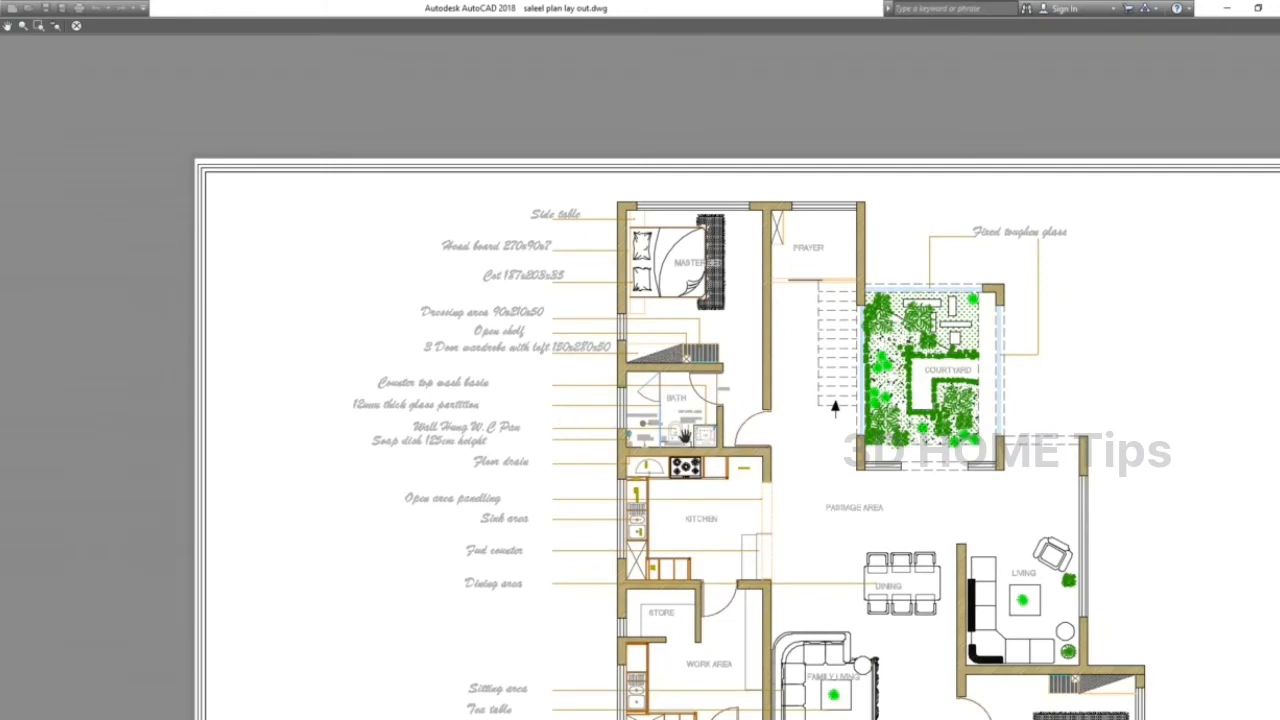
scroll(576, 412, up, 2)
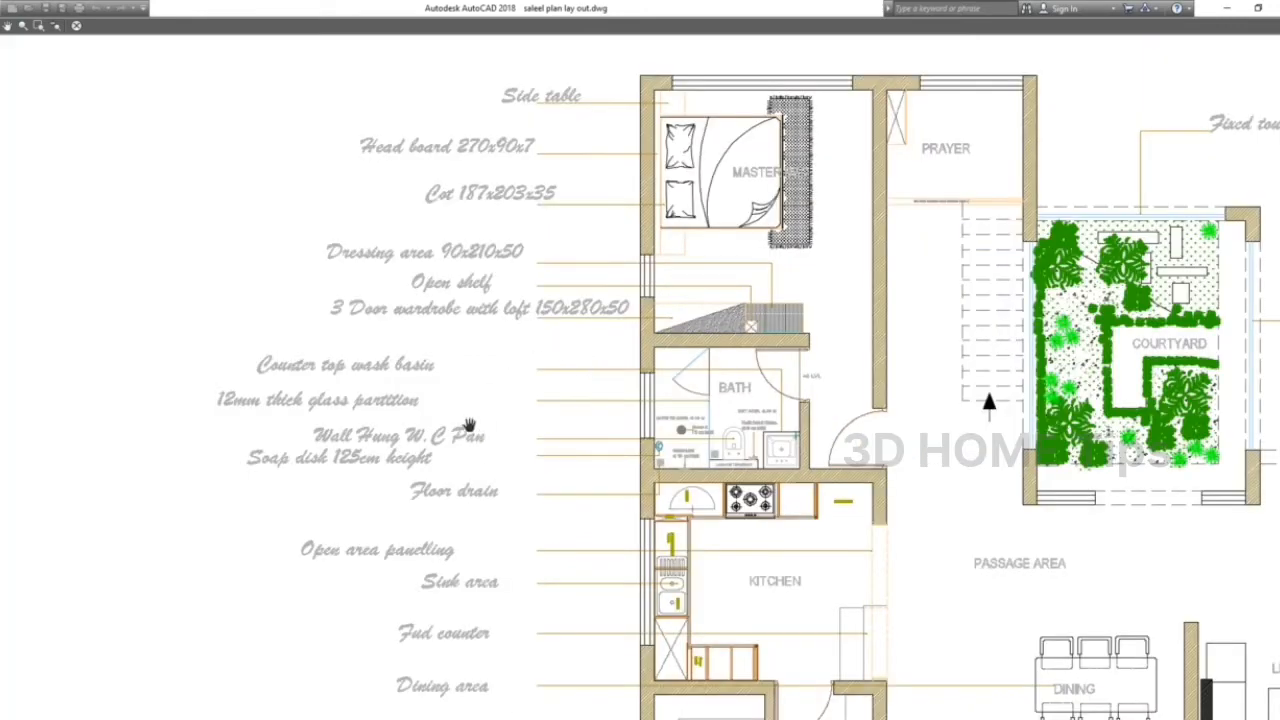
key(Escape)
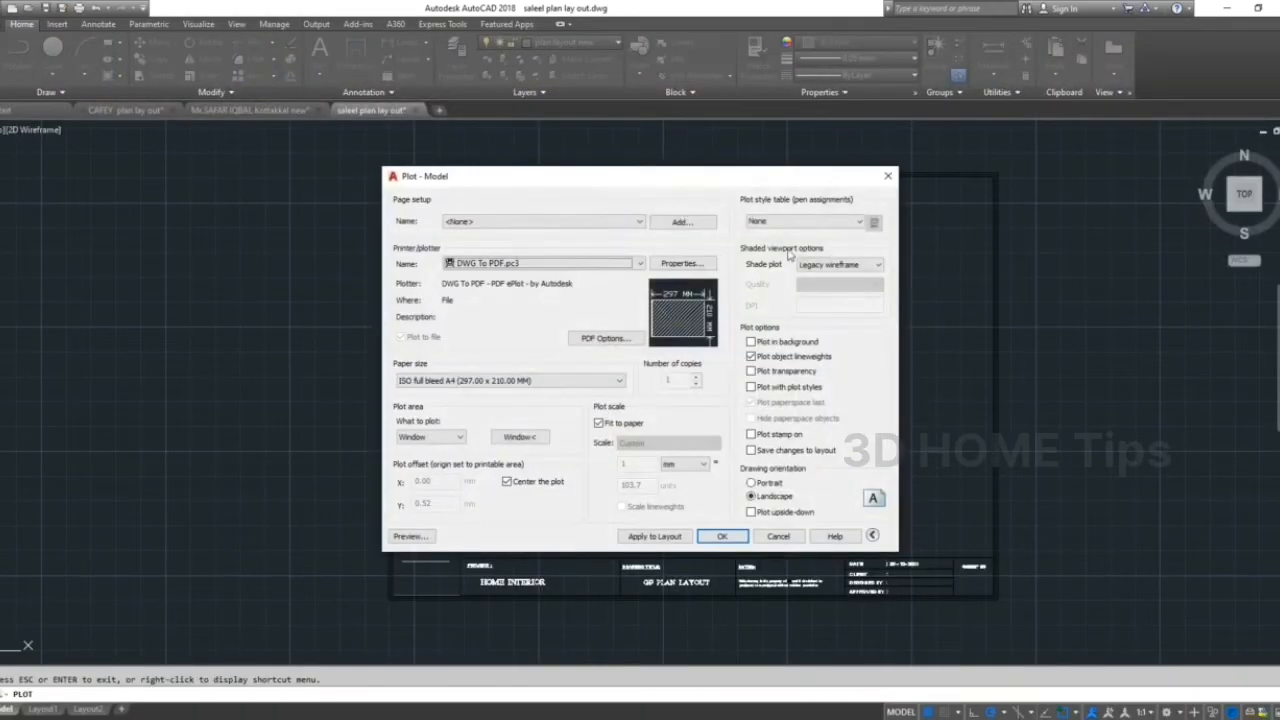
Set the plot style table to monochrome.ctb and assign it to all layouts
click(776, 222)
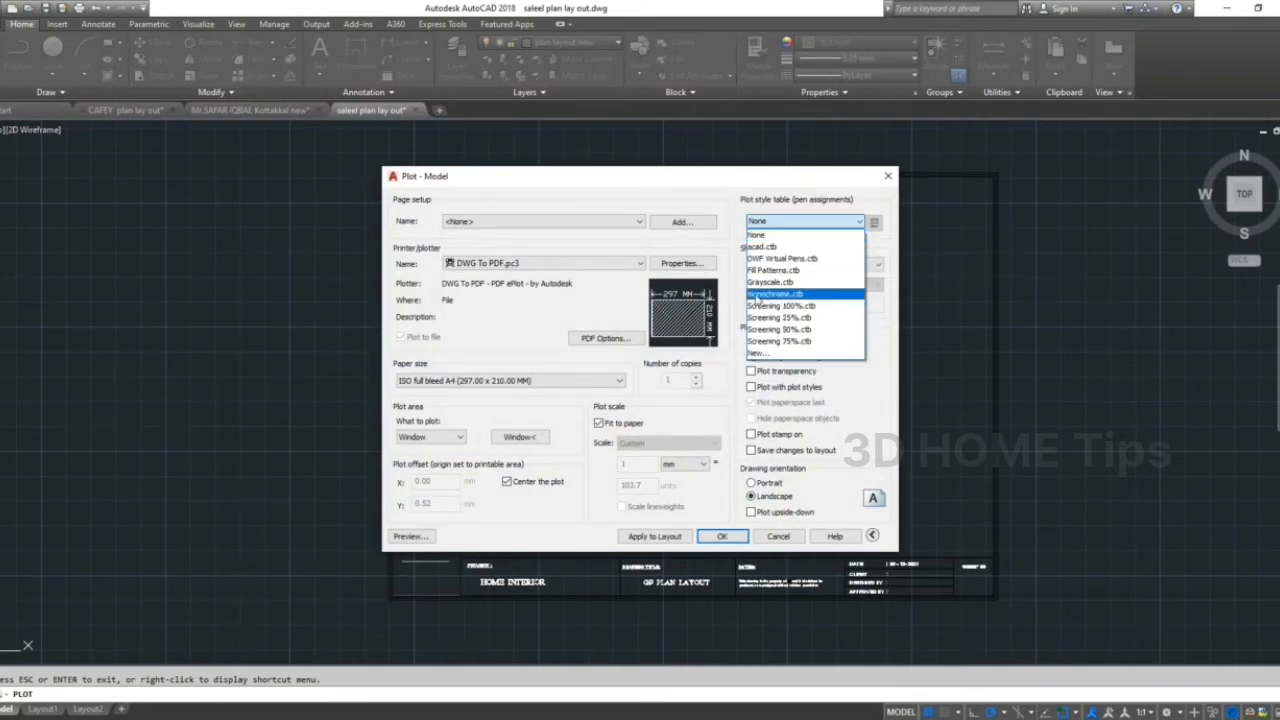
click(776, 298)
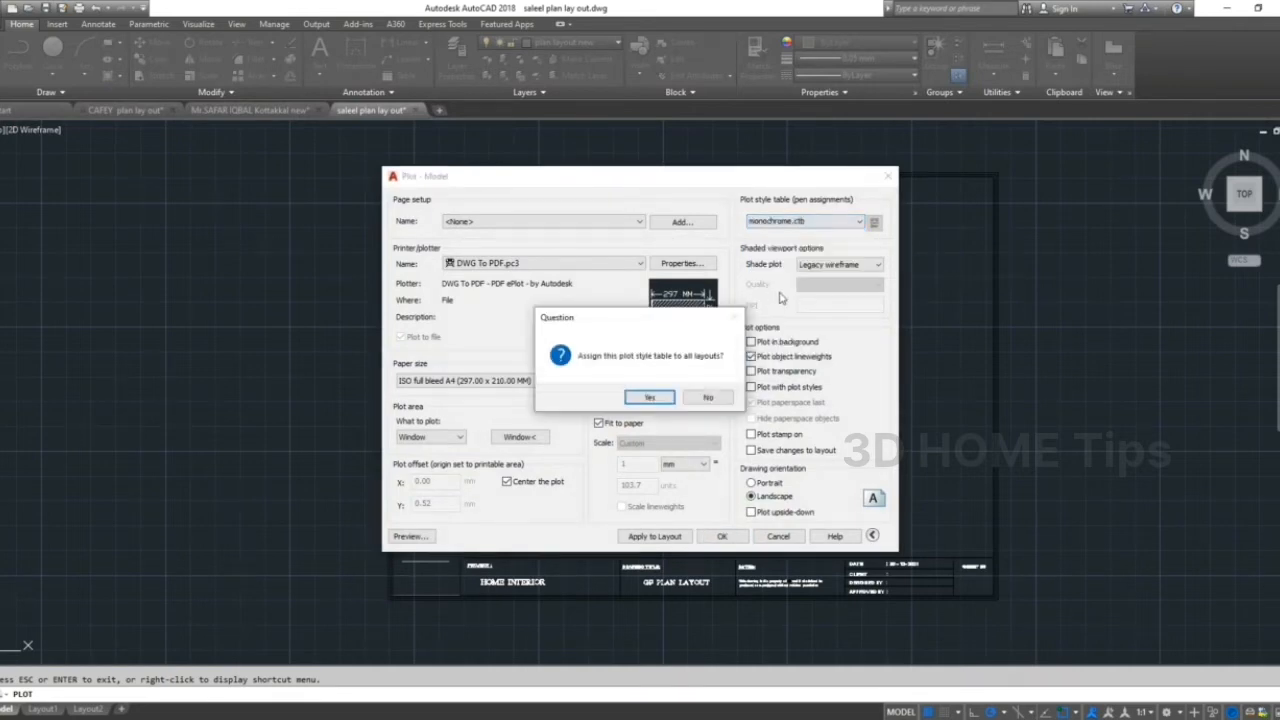
click(648, 398)
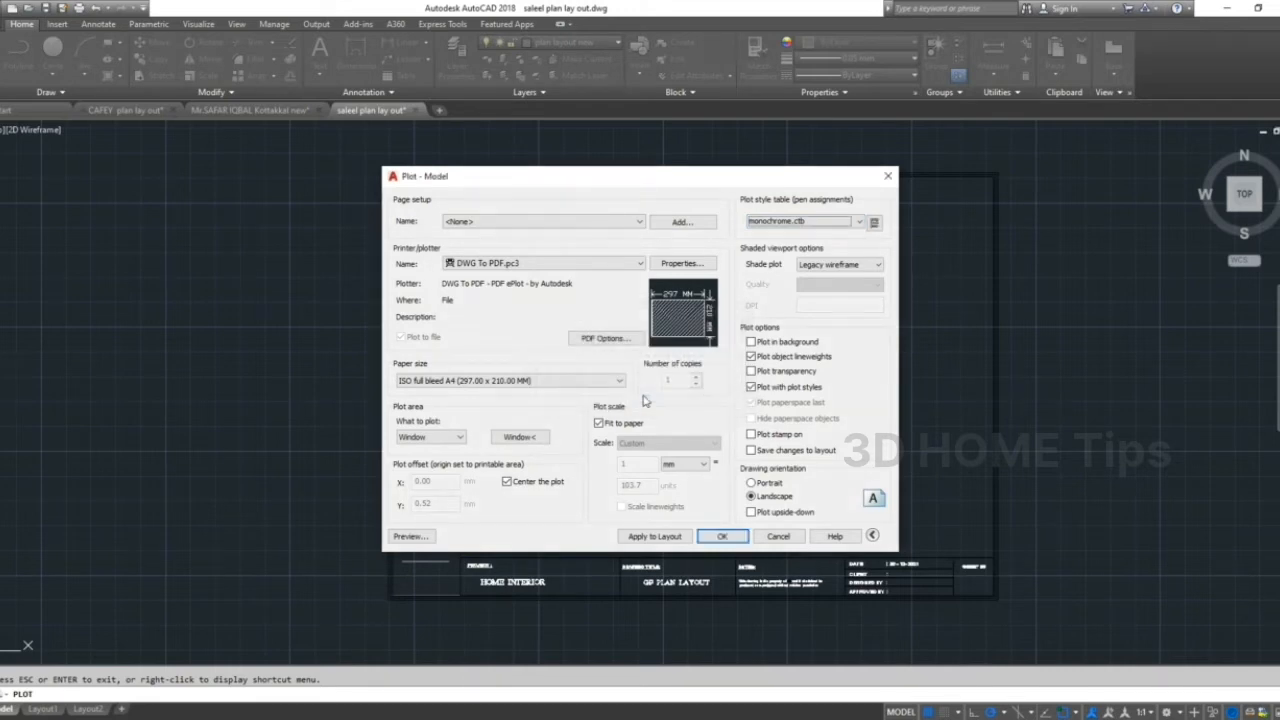
Preview the sheet with the monochrome plot style and examine the annotations, walls, courtyard planting and title block
click(410, 538)
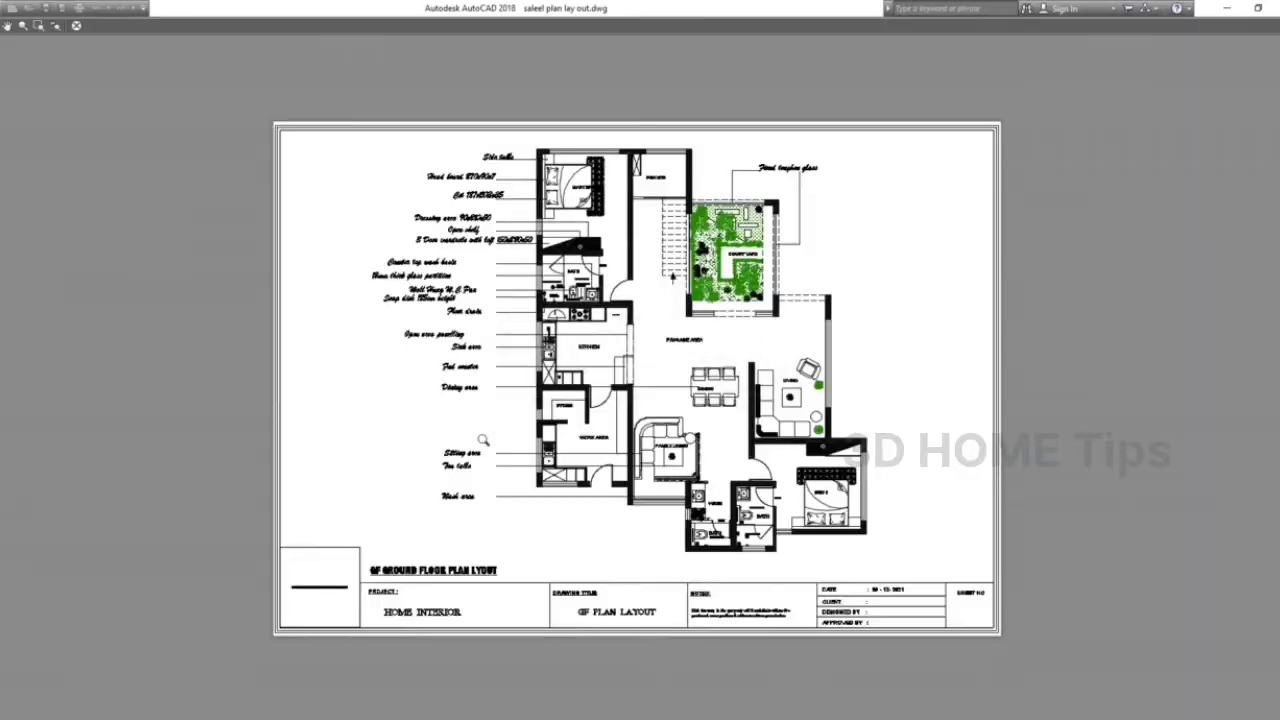
scroll(571, 273, up, 5)
scroll(571, 275, up, 2)
middle_drag(573, 285, 595, 600)
scroll(721, 214, down, 4)
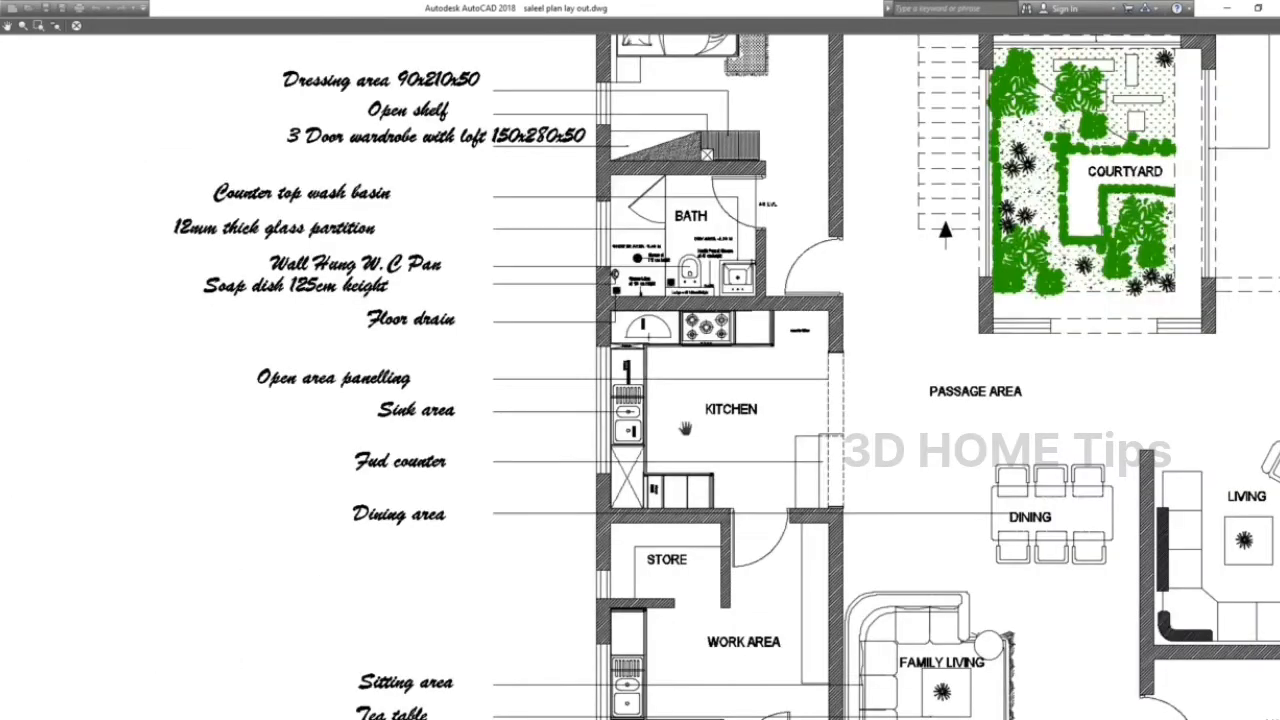
middle_drag(808, 343, 746, 311)
scroll(688, 408, down, 5)
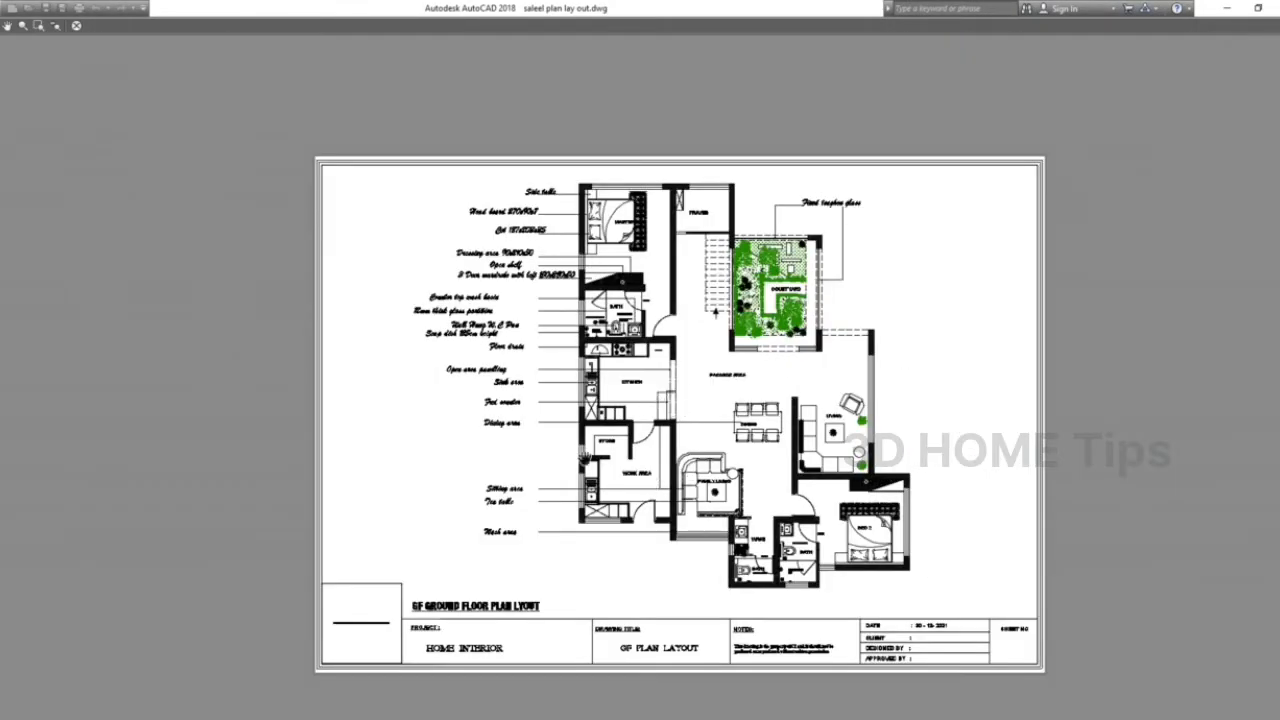
scroll(583, 335, up, 3)
middle_drag(627, 283, 607, 337)
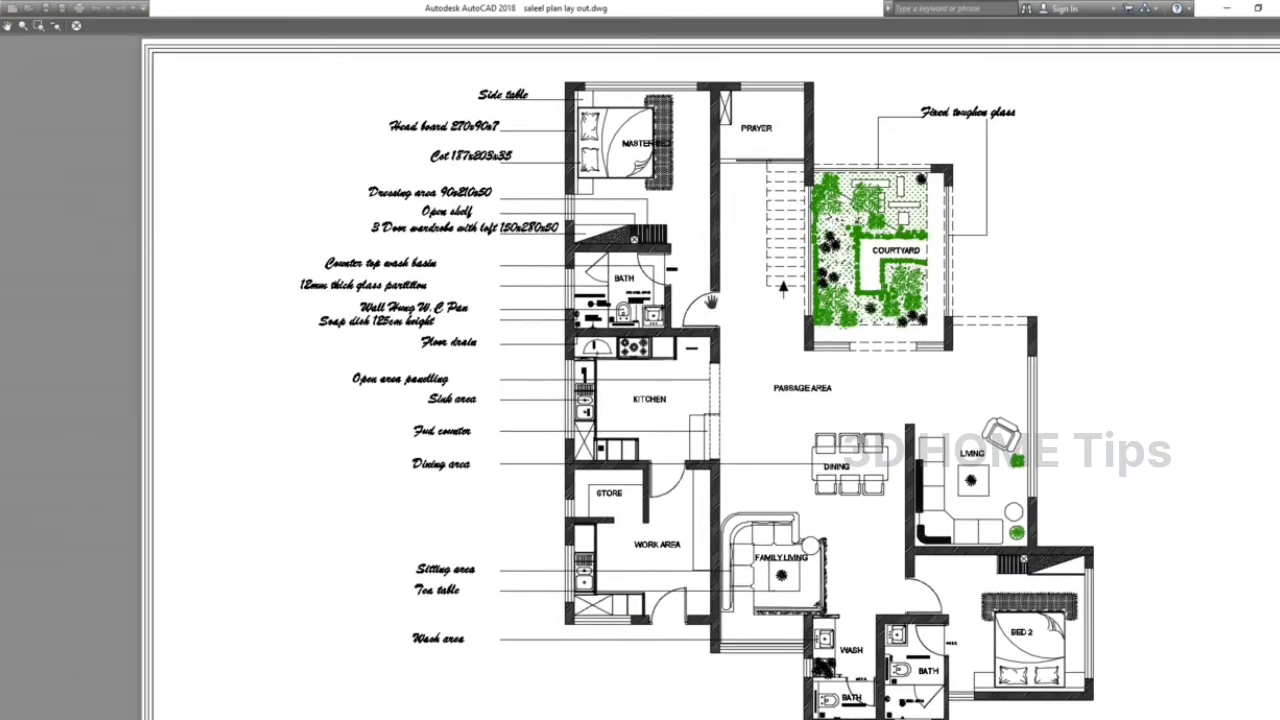
middle_drag(710, 300, 654, 362)
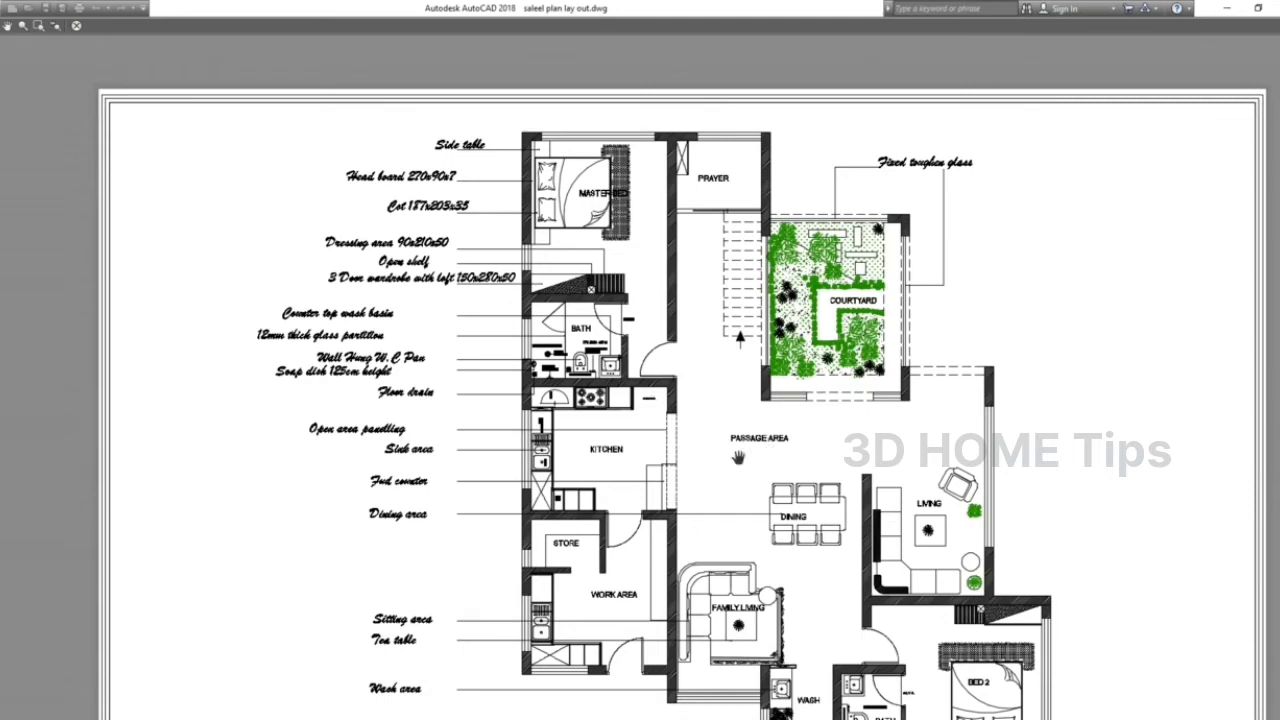
middle_drag(676, 528, 678, 469)
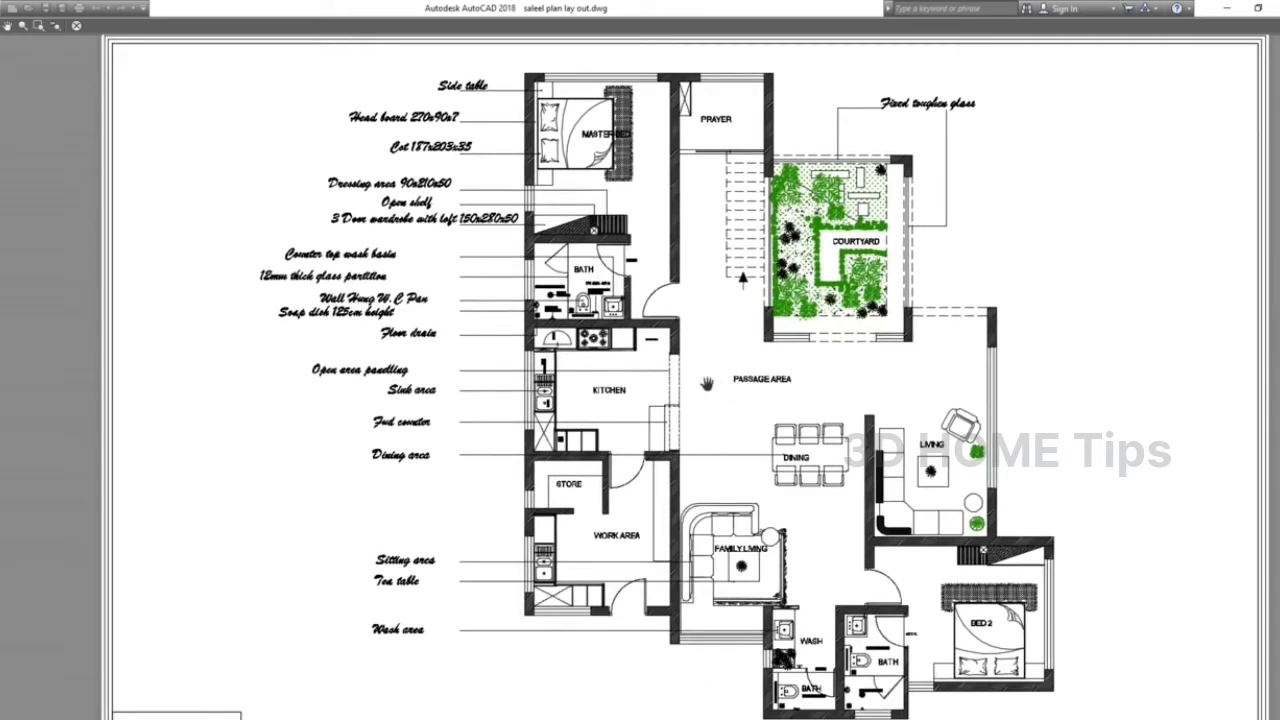
scroll(702, 383, down, 4)
scroll(653, 456, up, 4)
middle_drag(671, 415, 625, 541)
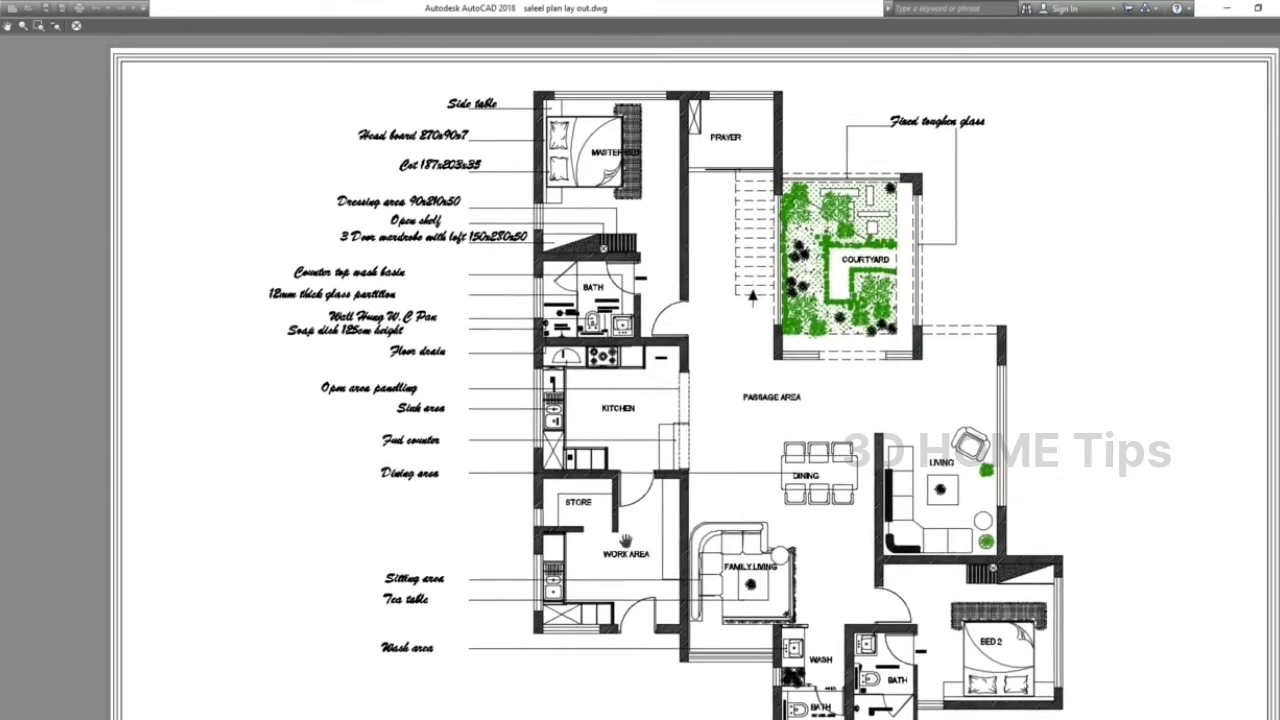
middle_drag(624, 450, 581, 363)
middle_drag(636, 454, 614, 404)
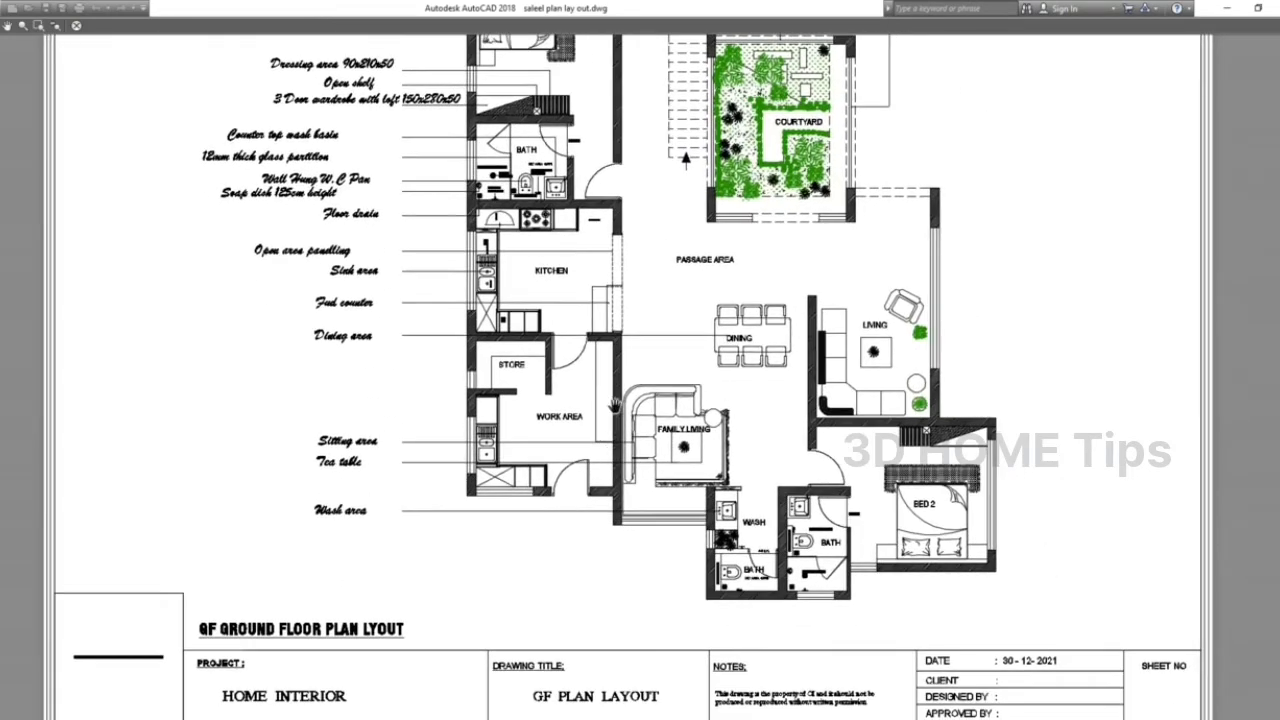
Start plotting the sheet to PDF, and create and open a new folder named pdf as the save location
right_click(614, 404)
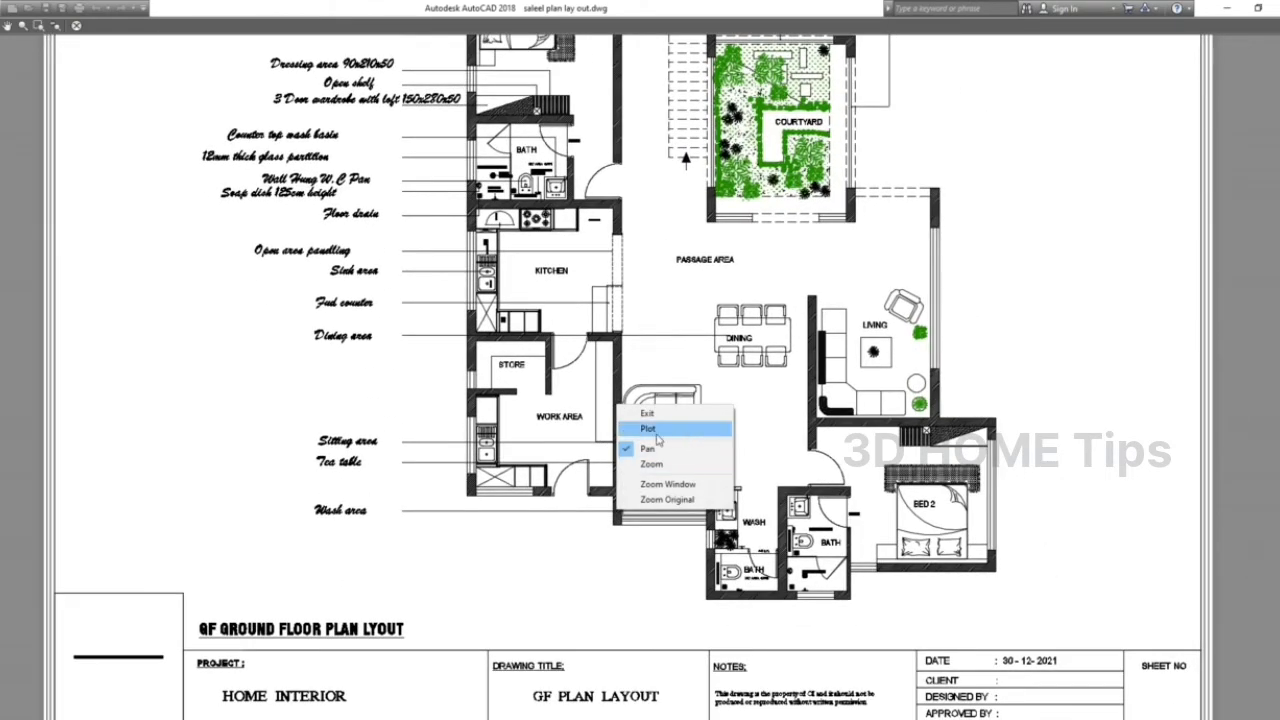
click(652, 429)
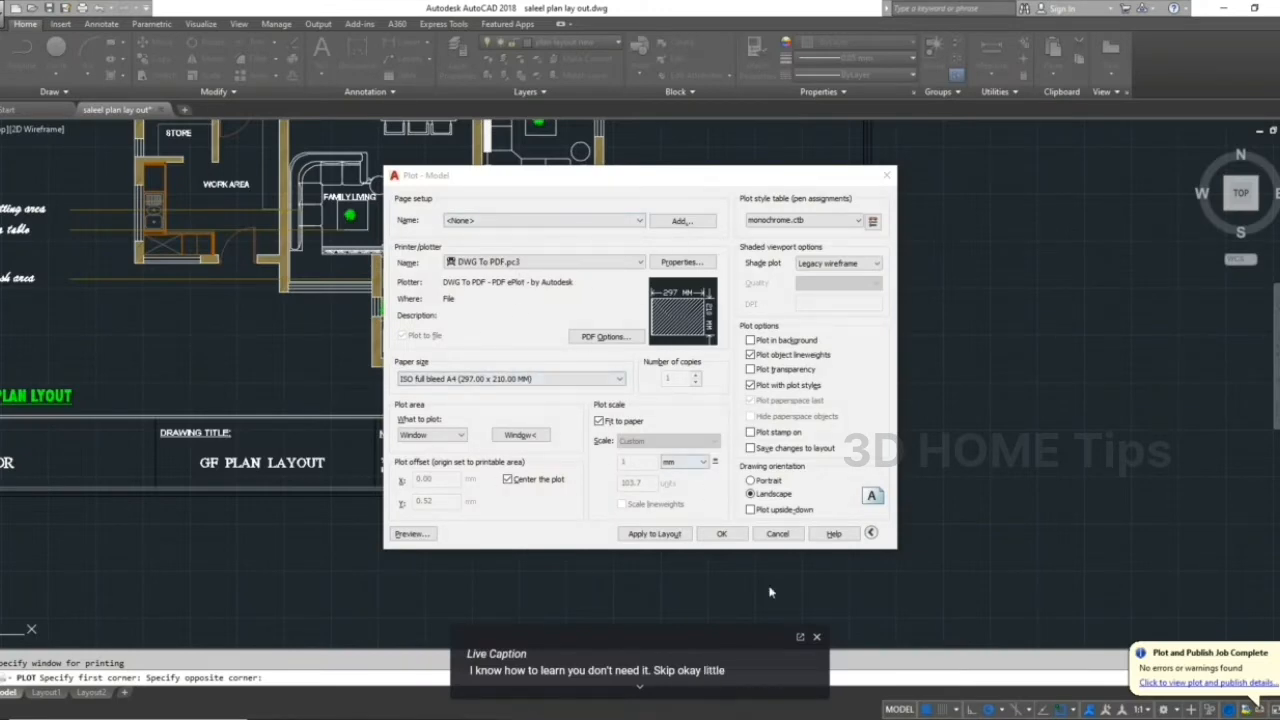
click(722, 535)
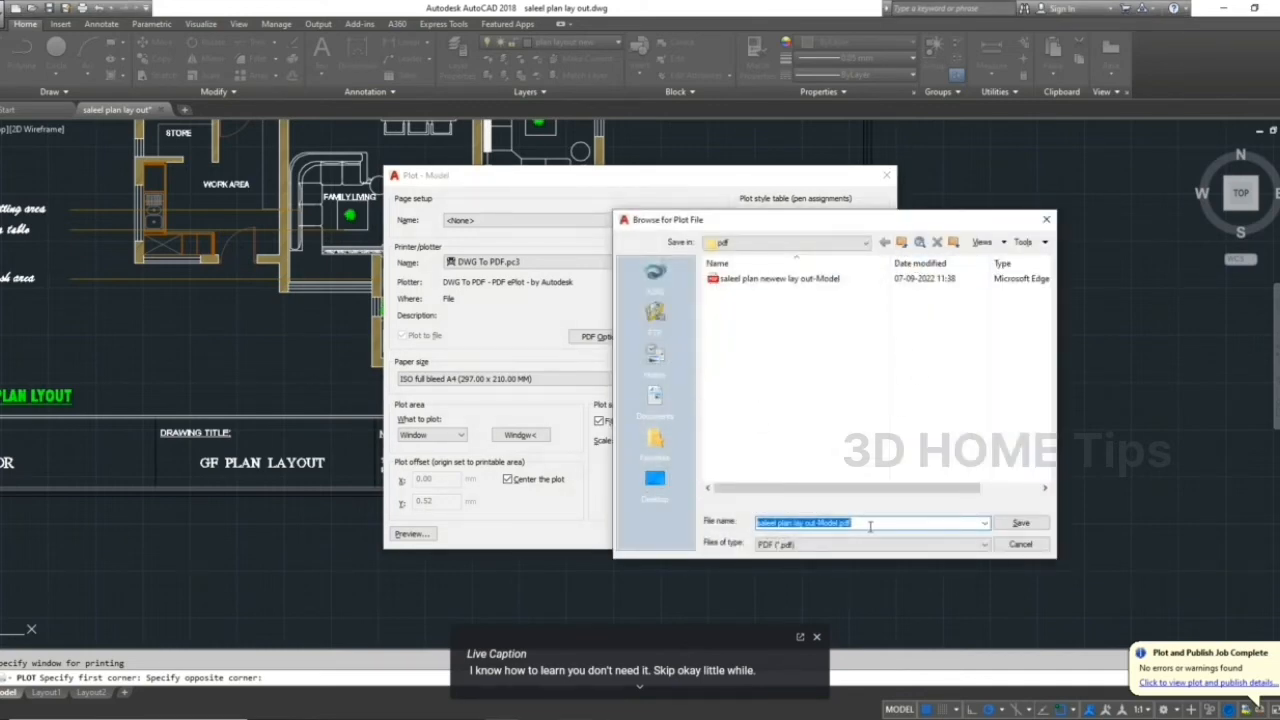
right_click(736, 362)
mouse_move(846, 489)
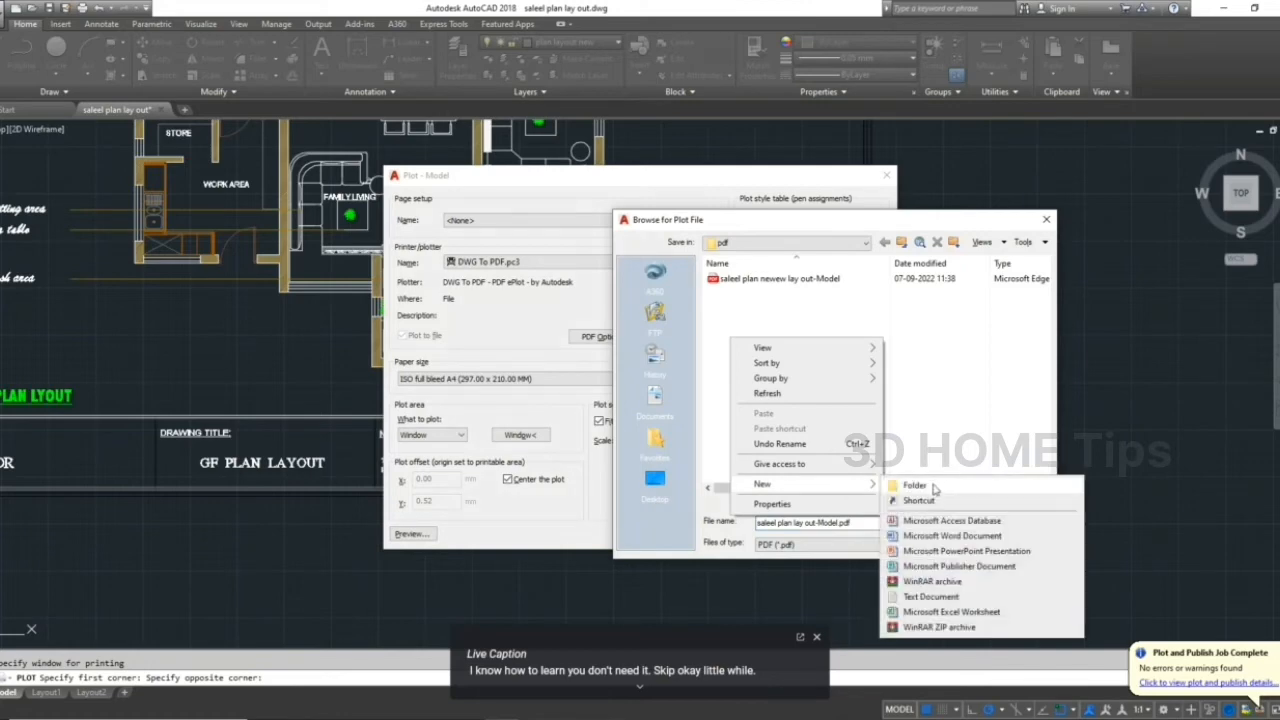
click(915, 486)
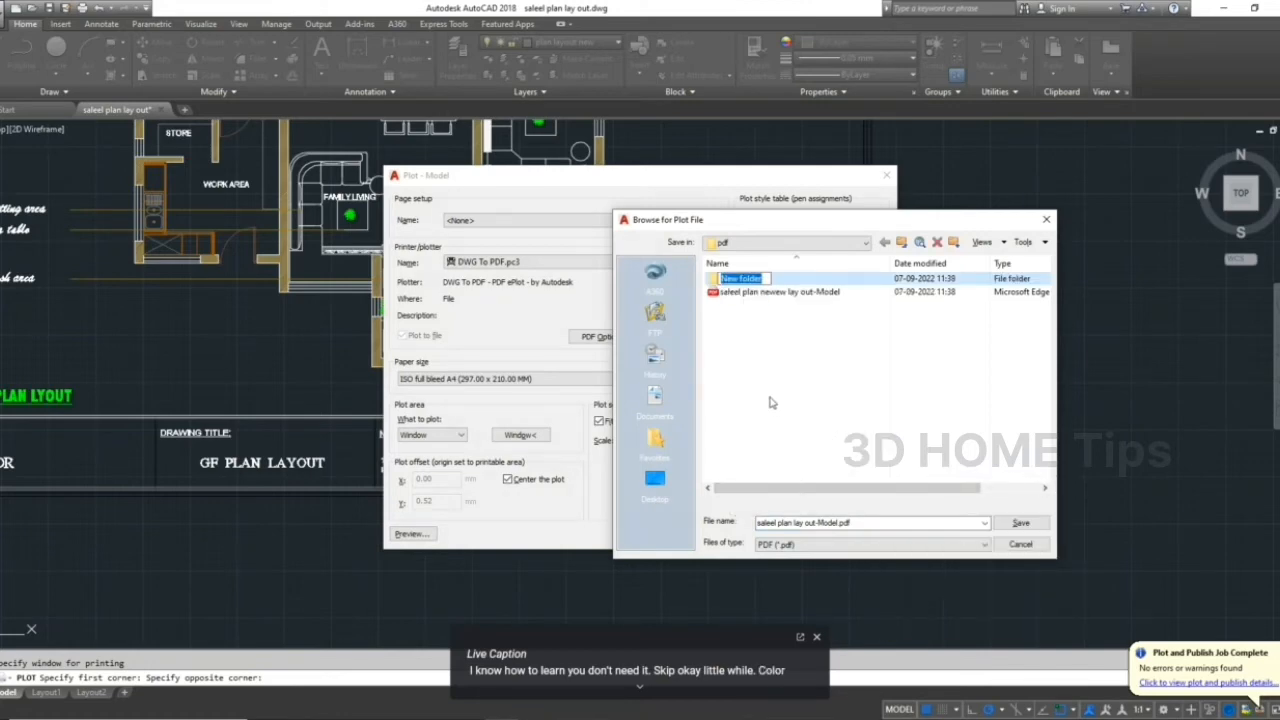
text(pdf)
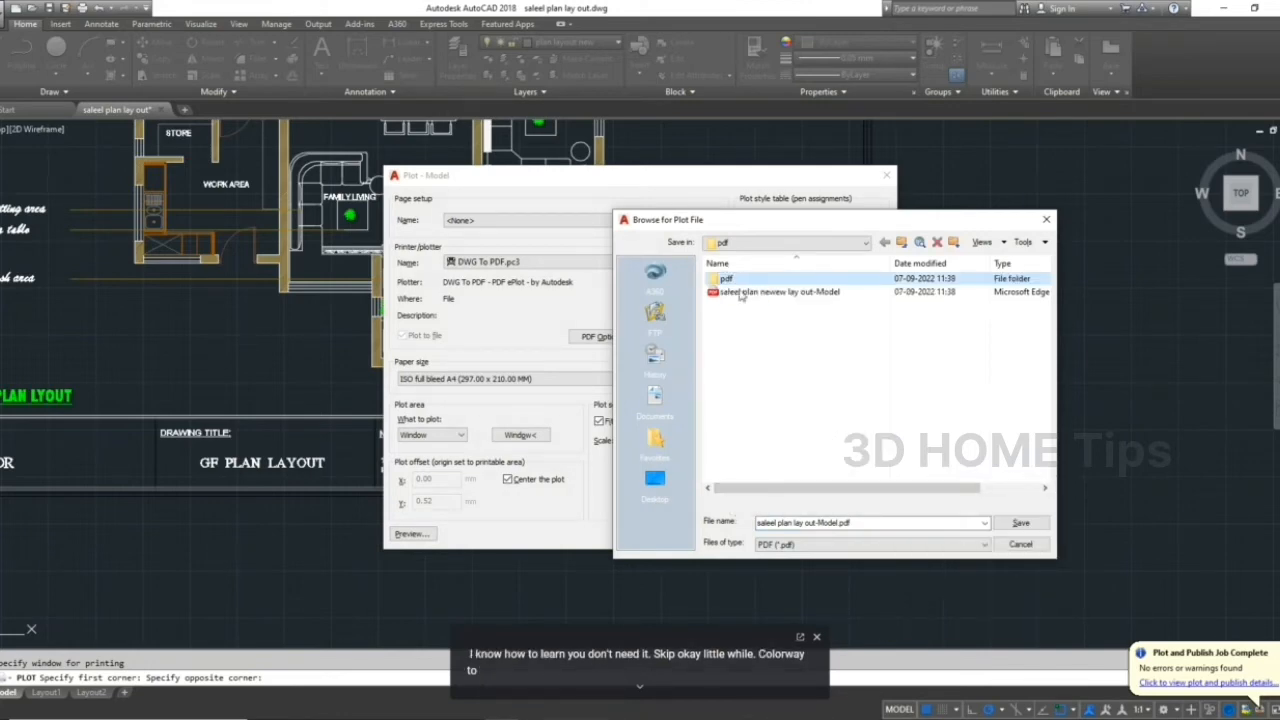
key(Return)
double_click(730, 280)
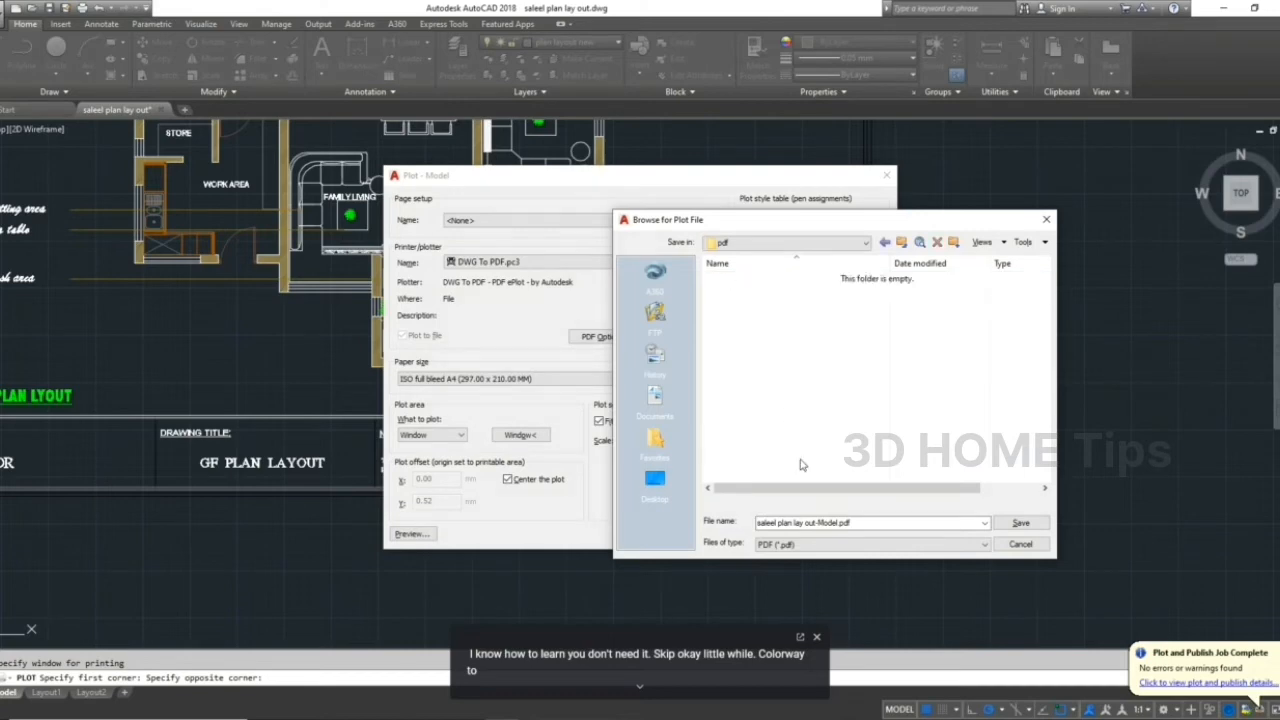
Save the plot file as plan lay out-Model.pdf and close the resulting PDF in the viewer
triple_click(792, 524)
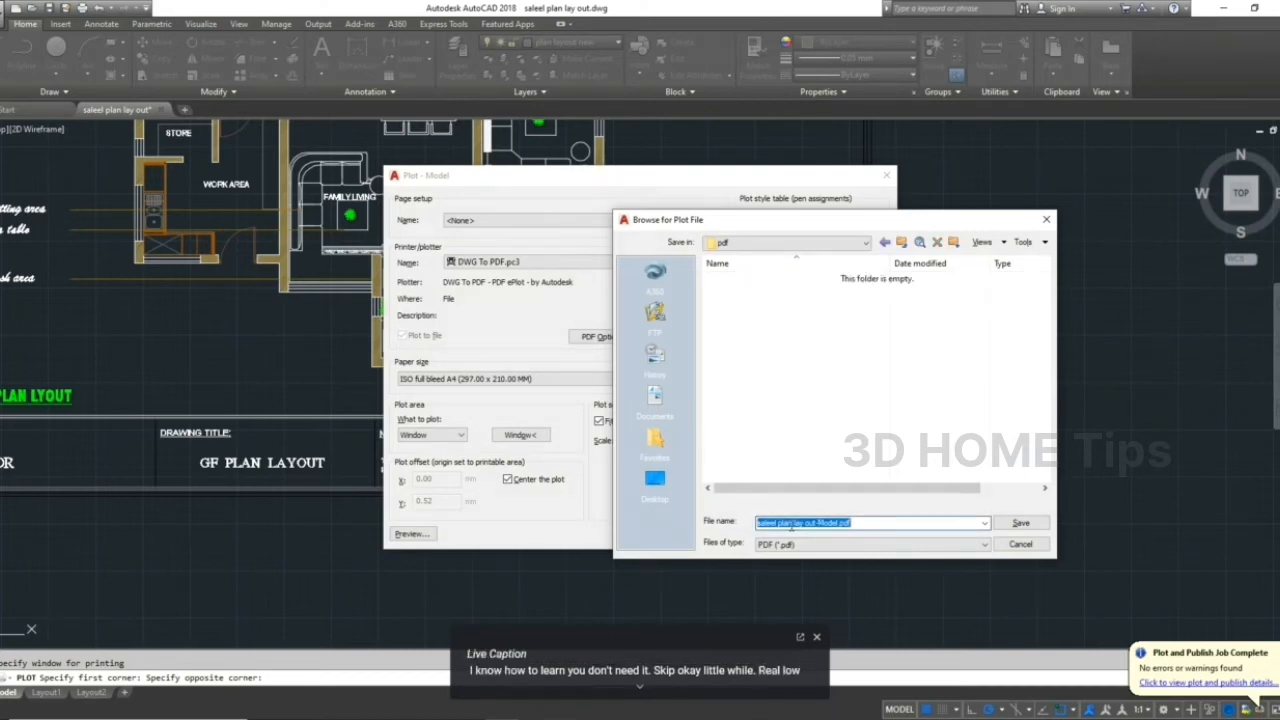
double_click(770, 523)
key(Delete)
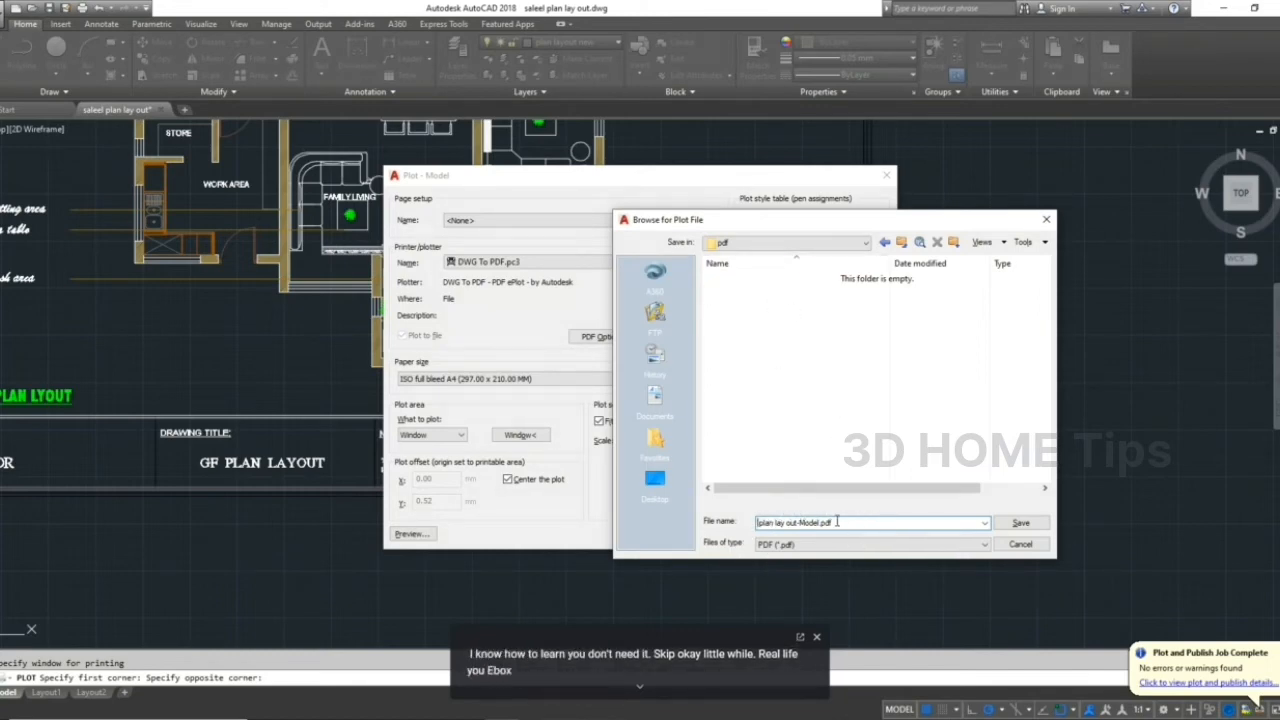
click(1020, 524)
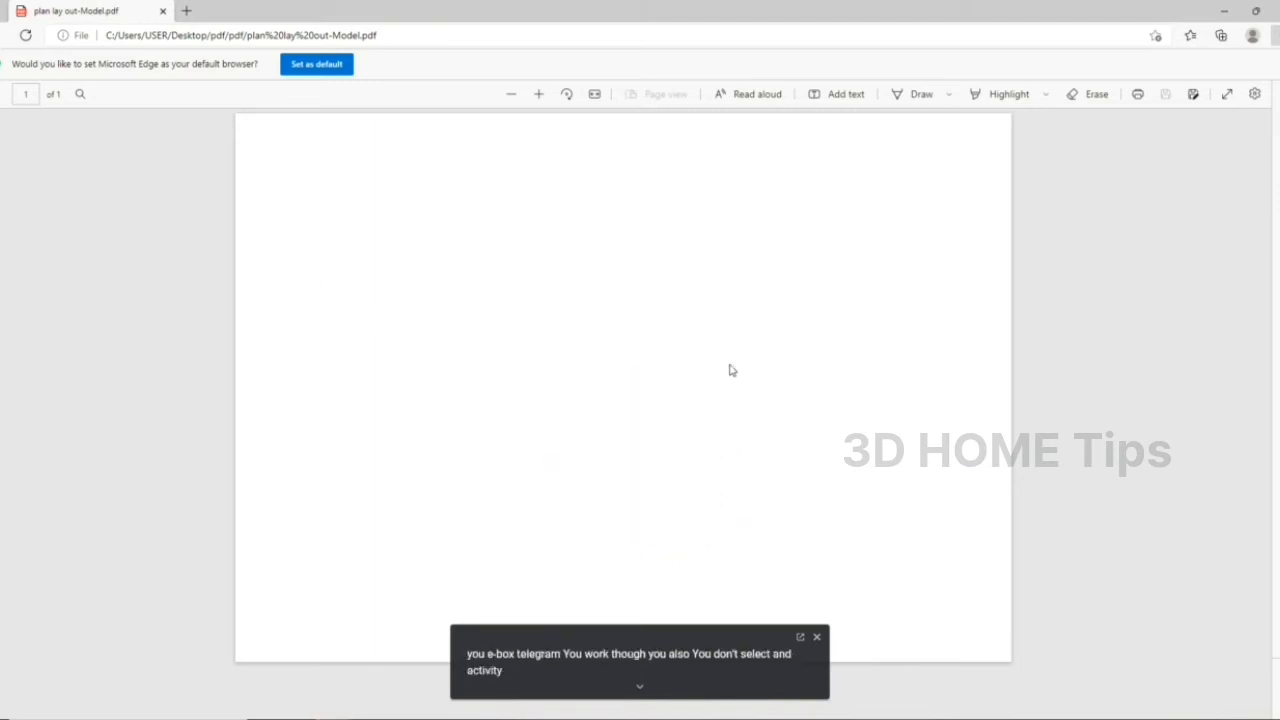
click(1275, 10)
Start another plot of the drawing and apply the <Previous plot> page setup
scroll(722, 476, down, 5)
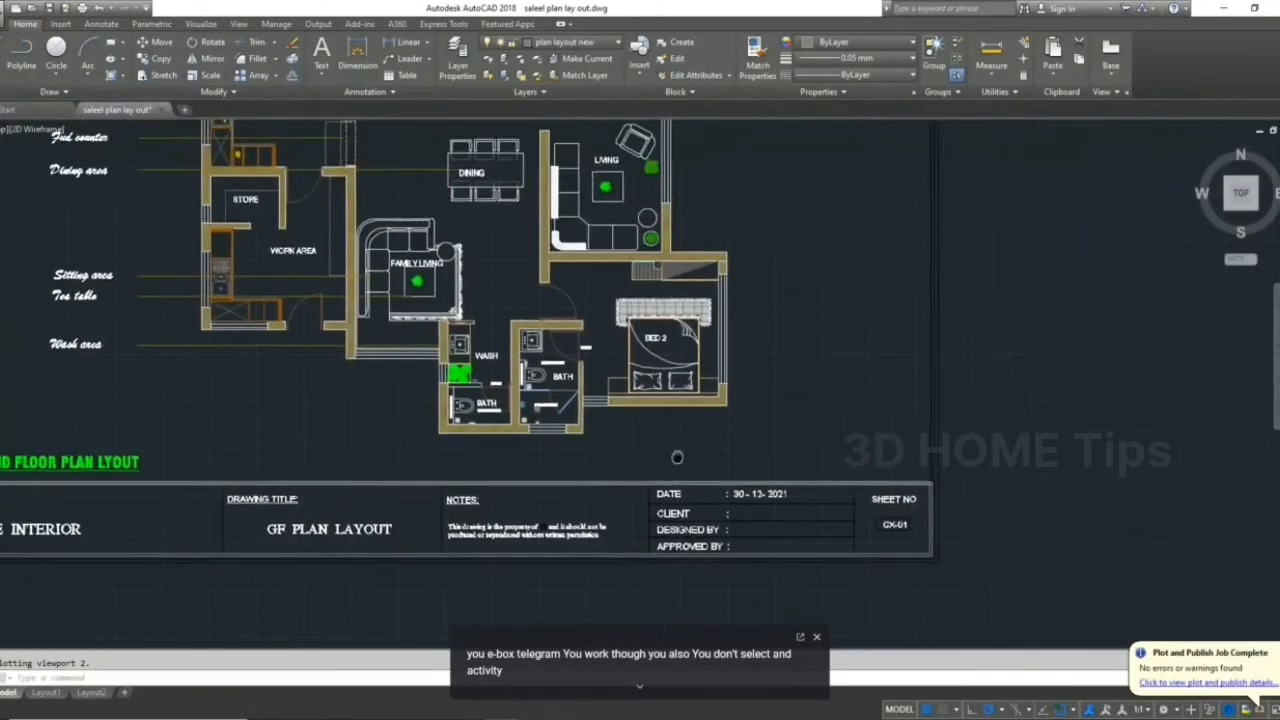
key(ctrl+p)
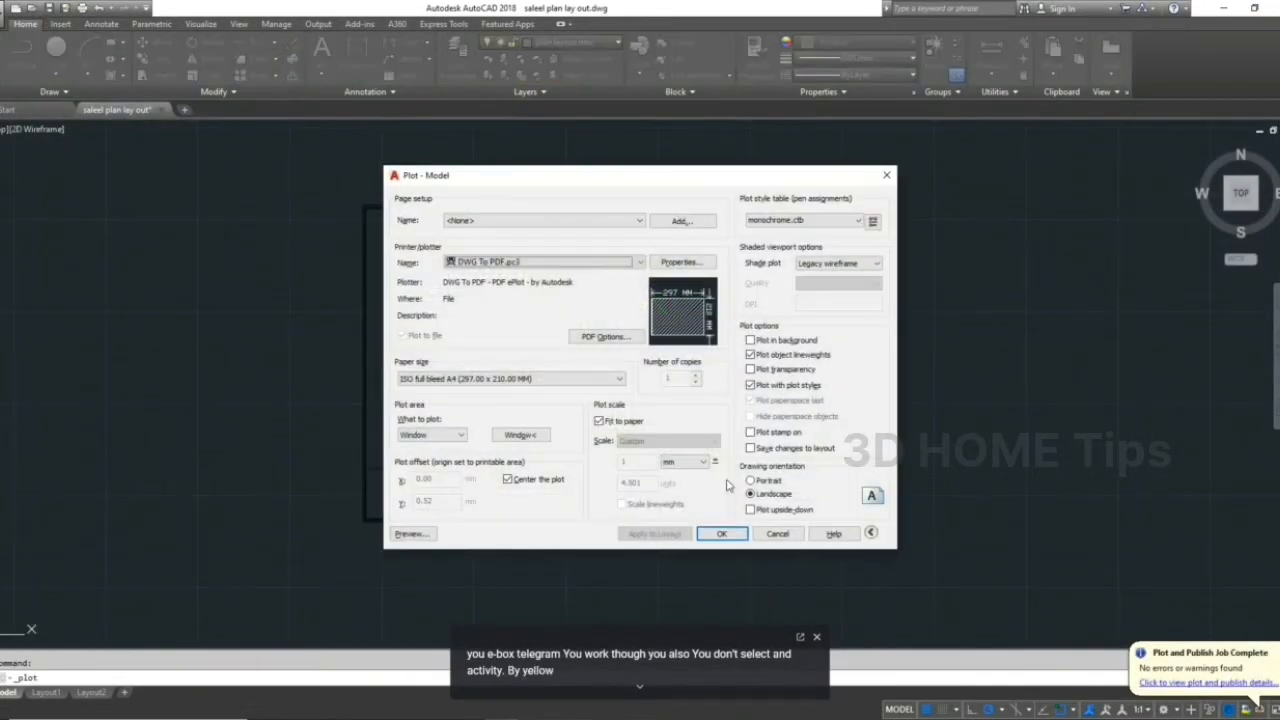
click(510, 221)
click(500, 241)
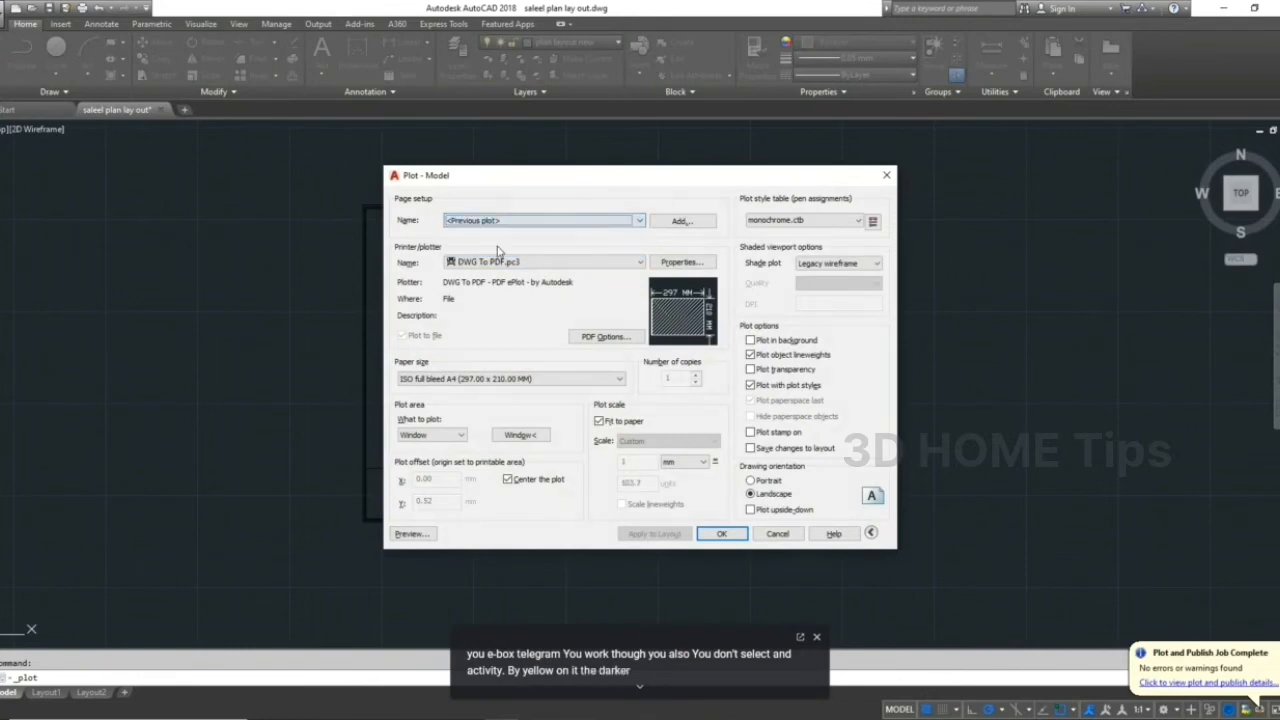
Redefine the plot window from the upper-left to the lower-right corner of the sheet's outer border
click(520, 435)
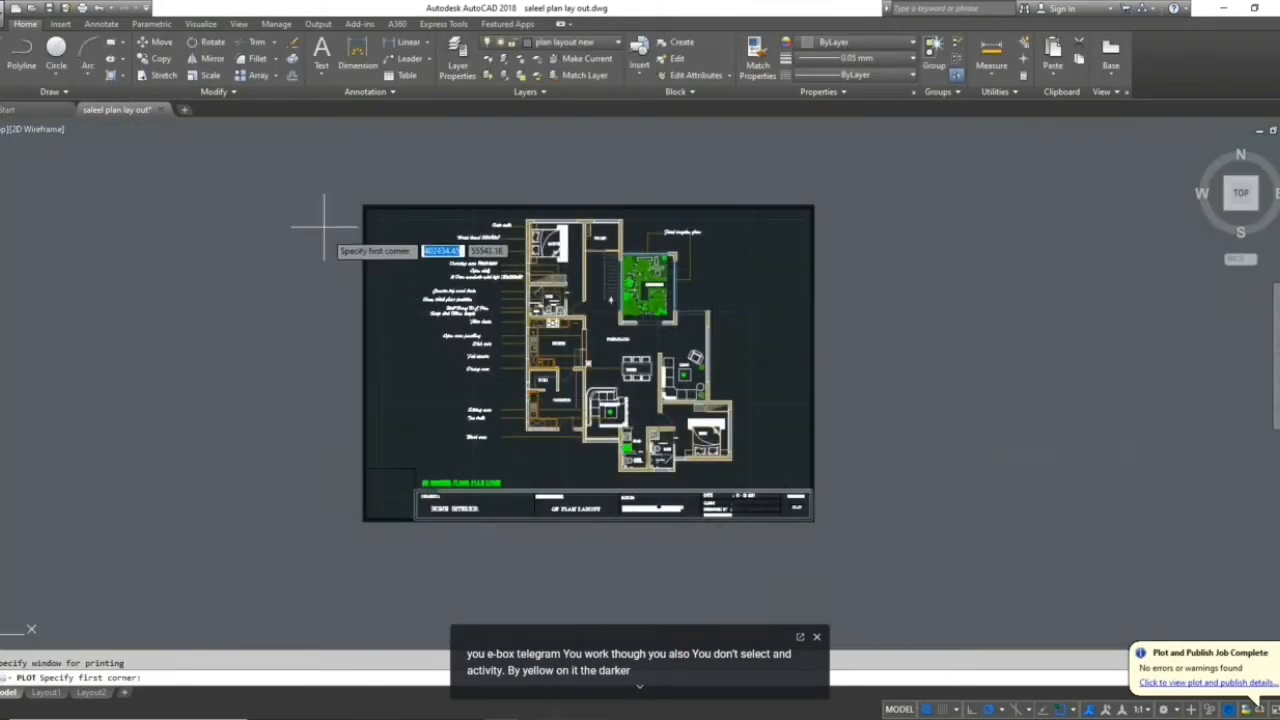
click(363, 200)
scroll(900, 550, up, 4)
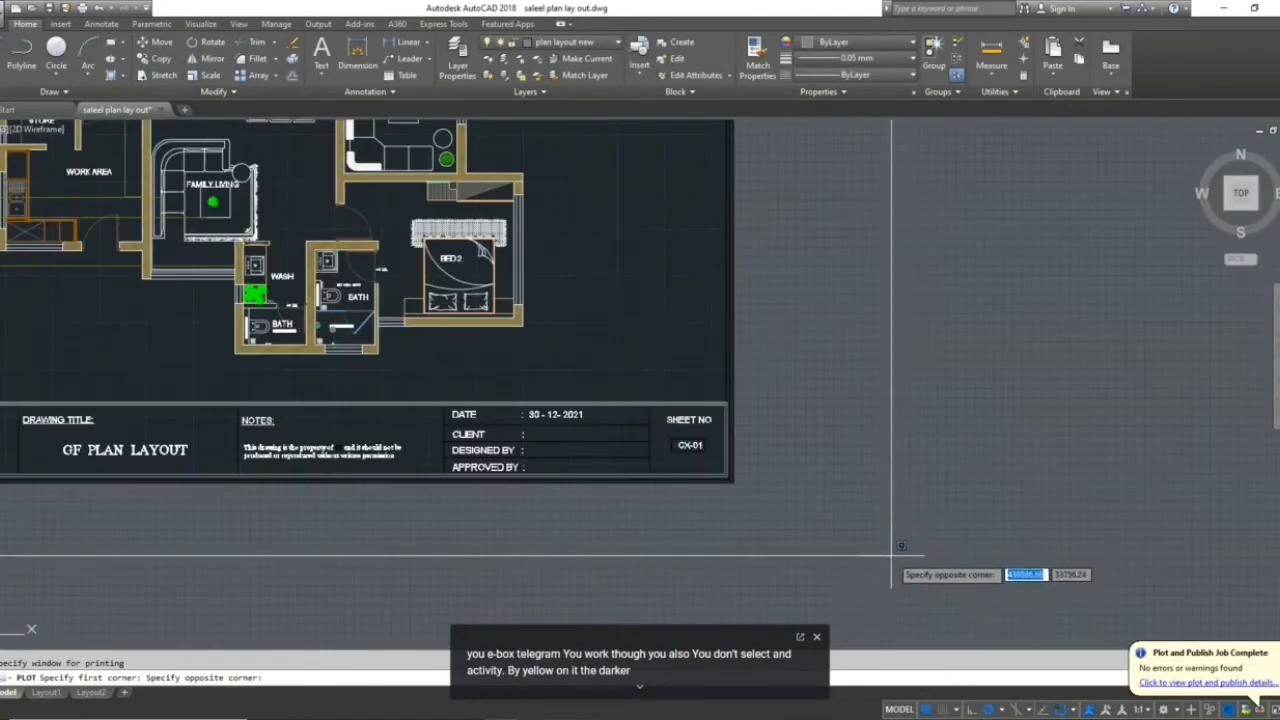
click(734, 484)
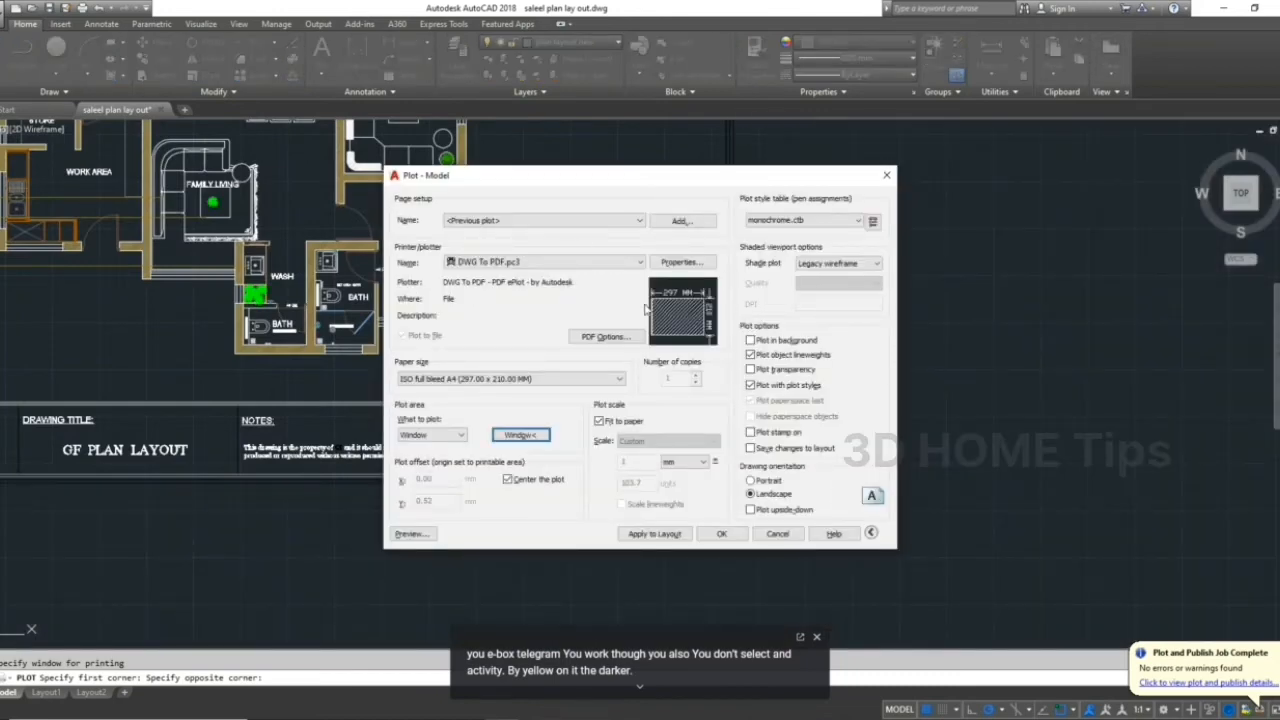
Preview the sheet, inspect the annotations and rooms up close, and start plotting directly from the preview
click(409, 535)
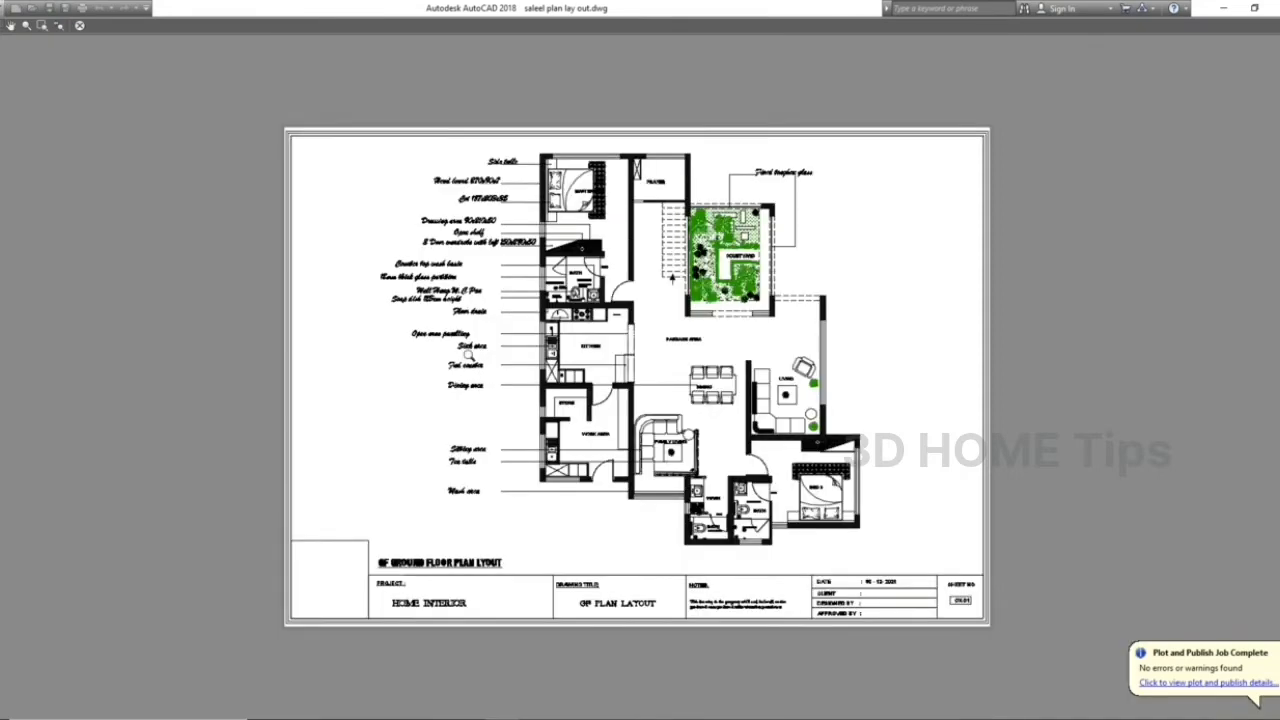
scroll(685, 266, up, 4)
scroll(574, 300, down, 4)
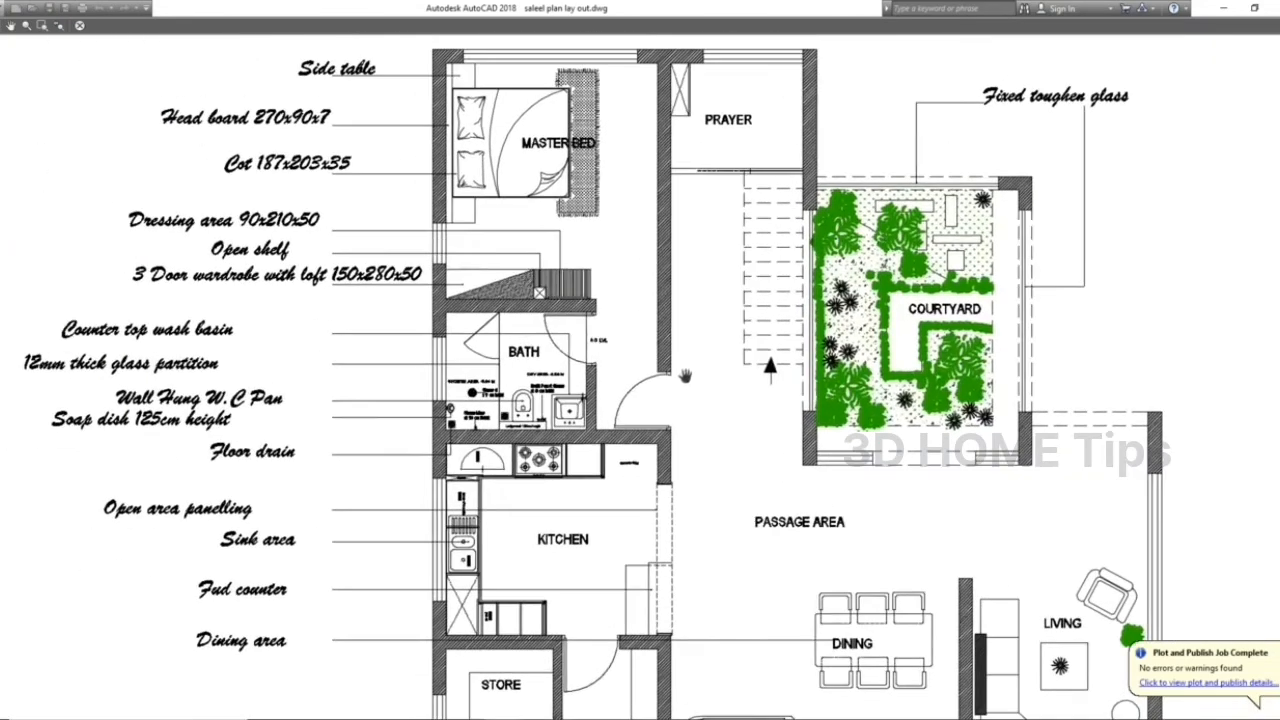
right_click(607, 370)
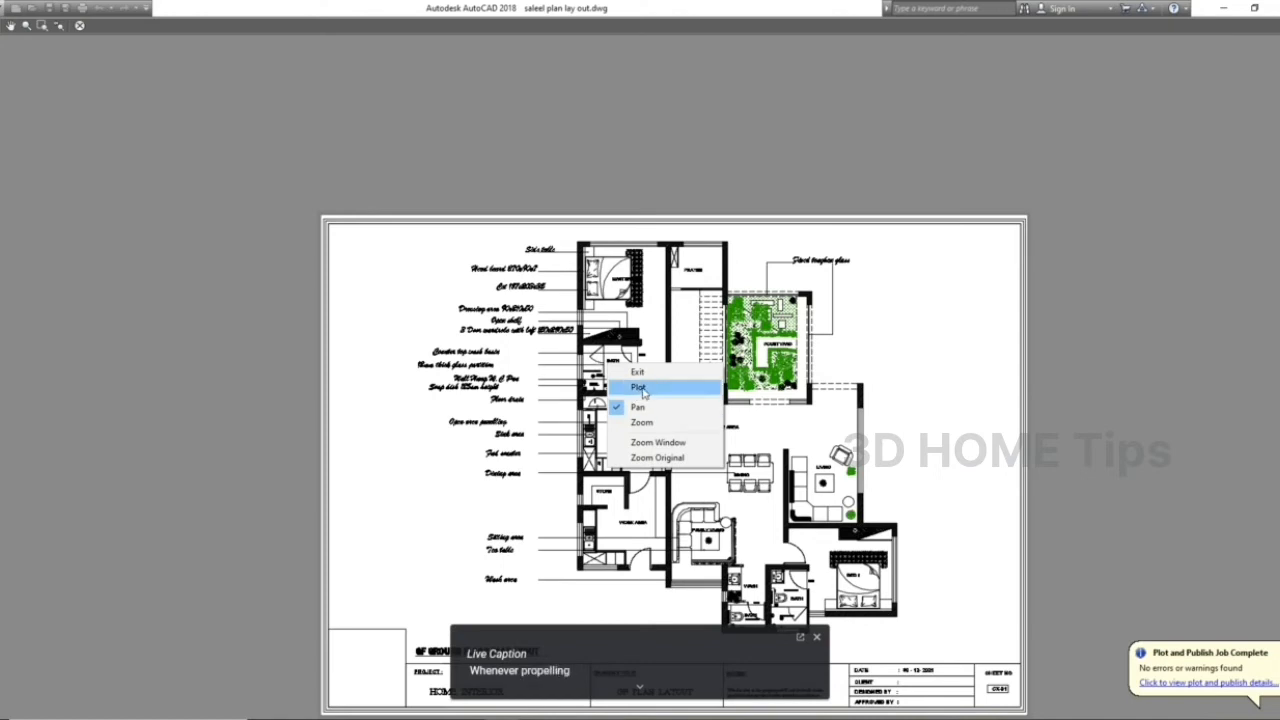
right_click(496, 340)
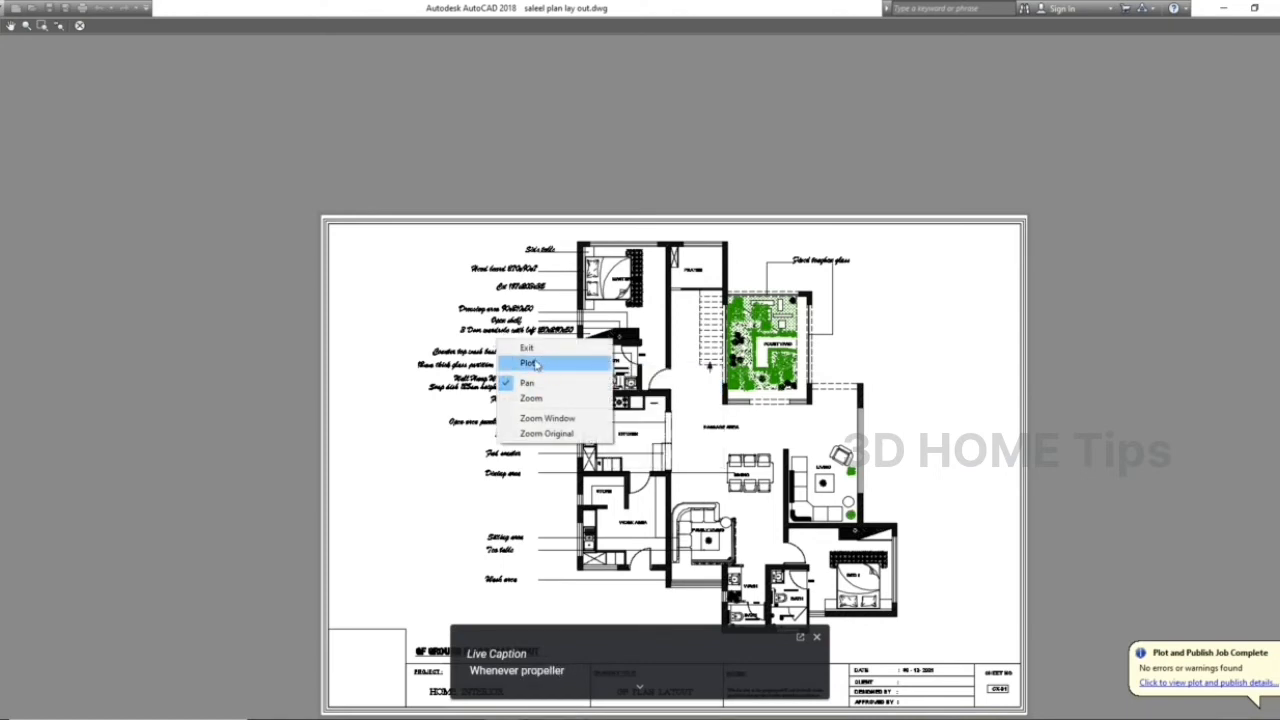
click(536, 366)
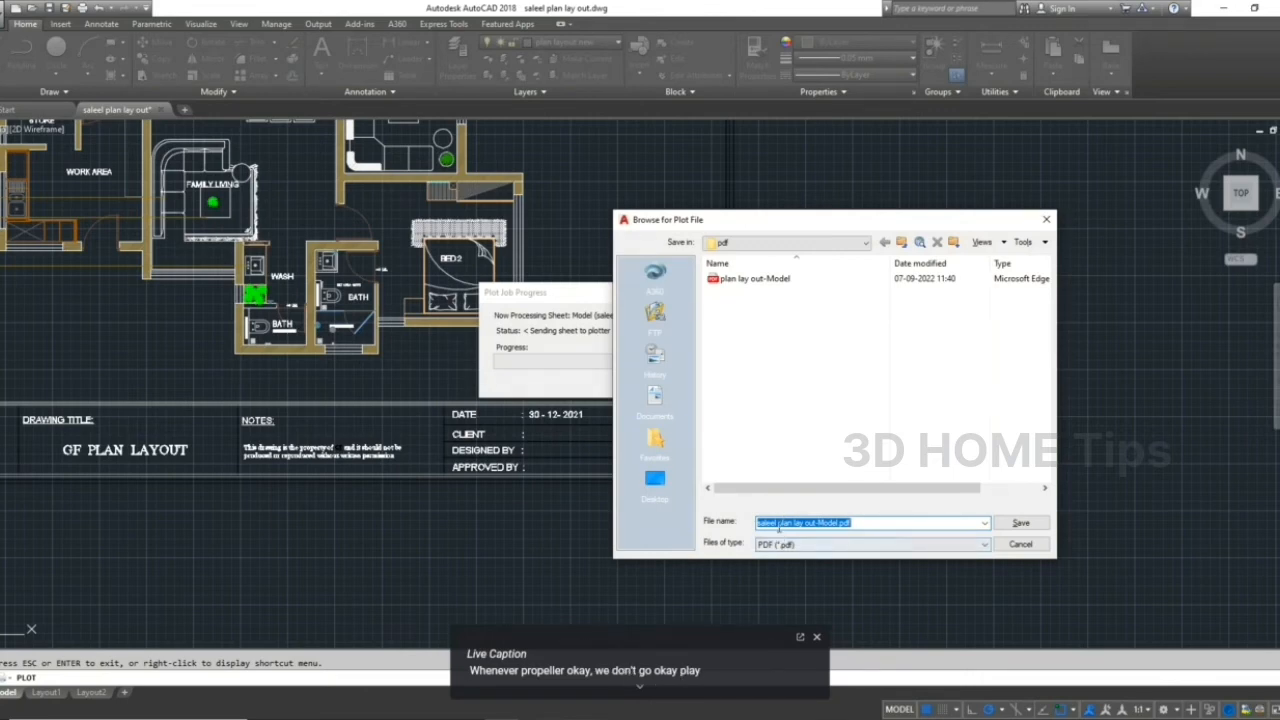
Save the plot in the pdf folder as plan lay out-Model.pdfneww22
click(778, 522)
drag(778, 522, 738, 537)
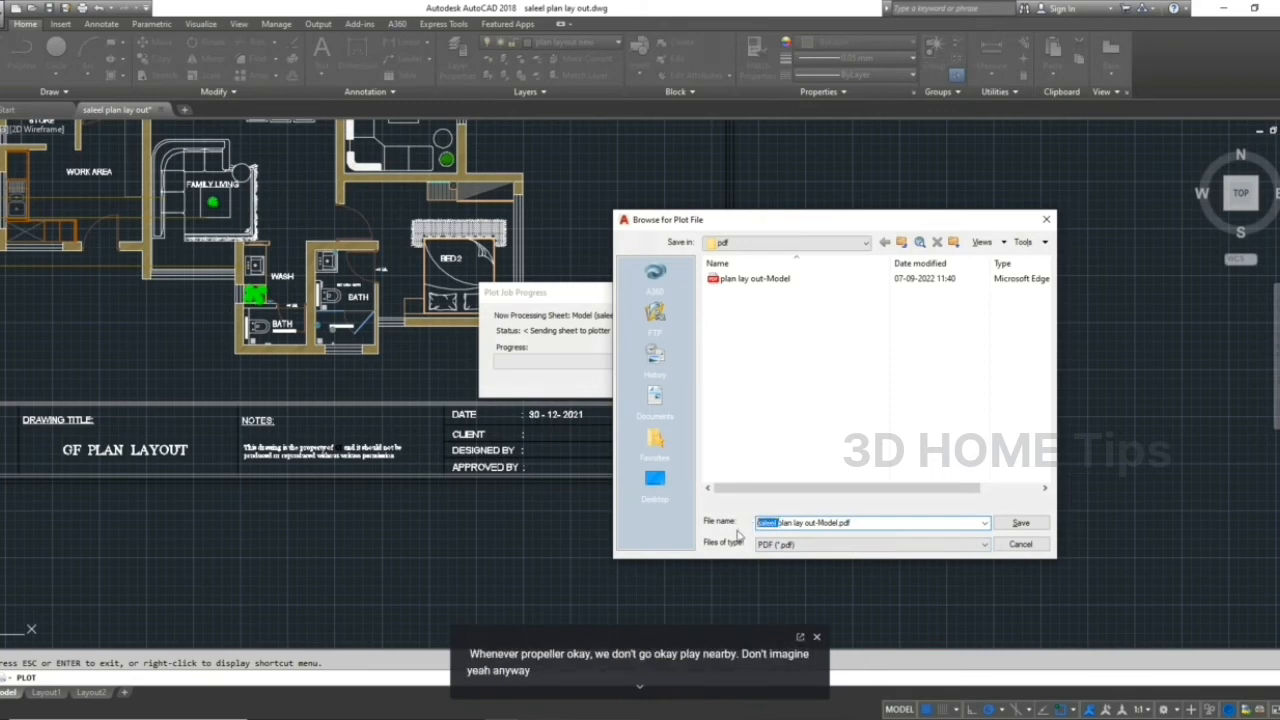
key(BackSpace)
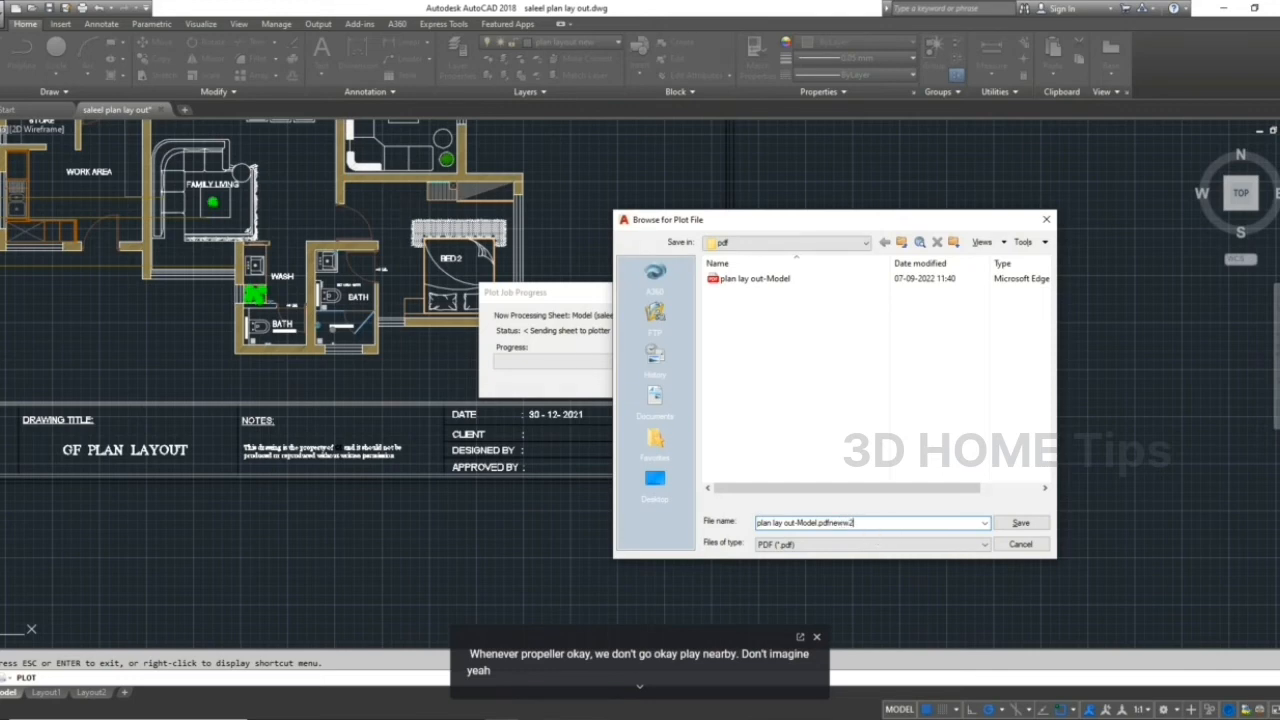
click(1021, 524)
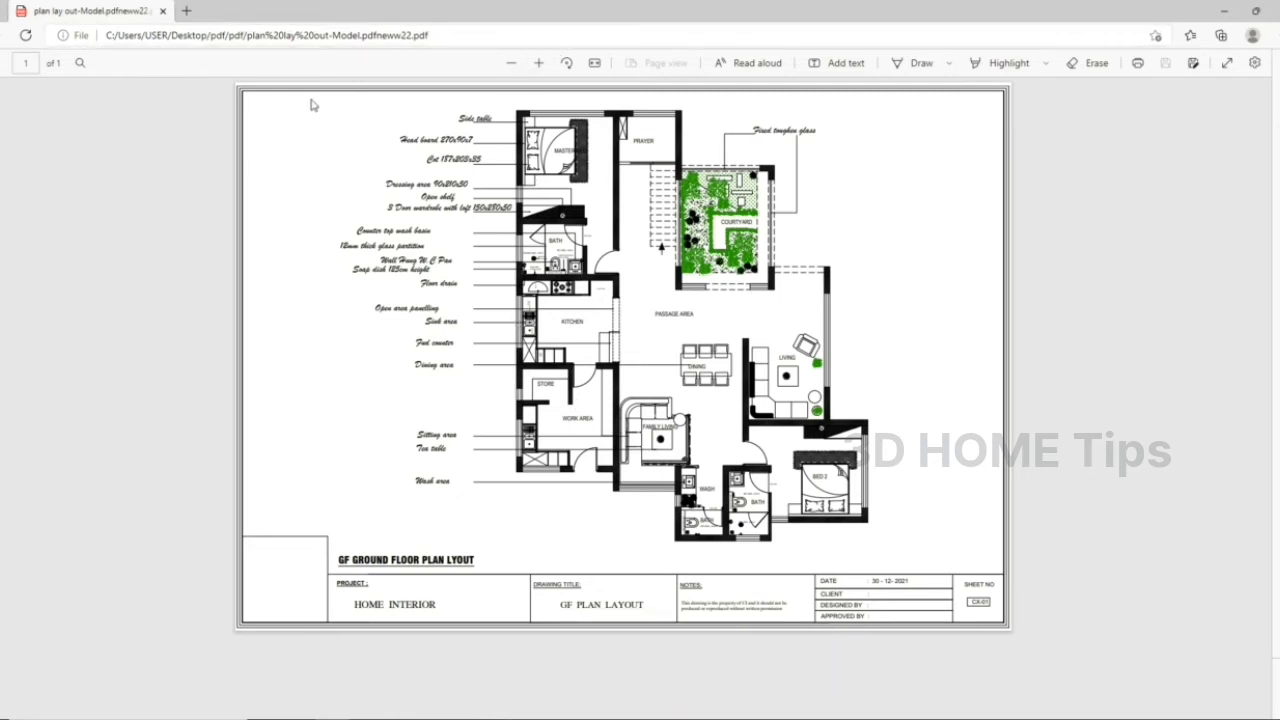
Examine the plotted PDF up close, checking the furniture annotations, room labels, wall hatching and title block
click(538, 63)
click(536, 63)
click(530, 63)
click(526, 63)
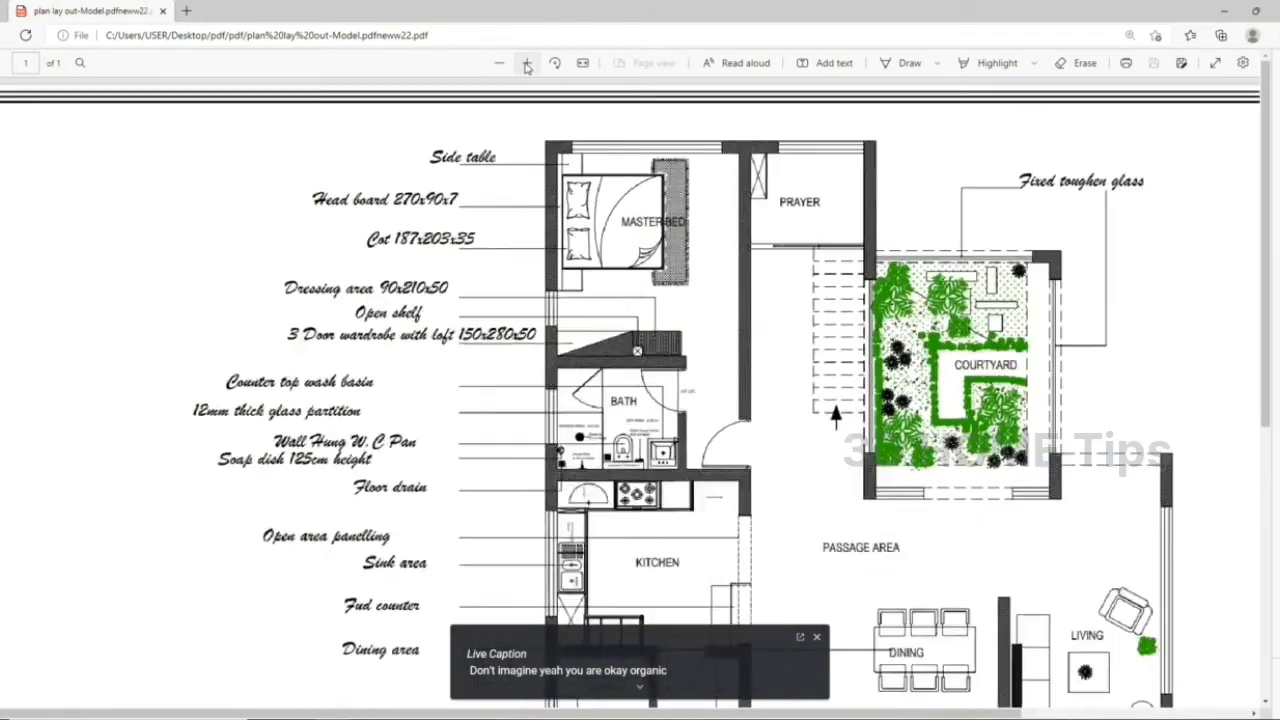
click(526, 63)
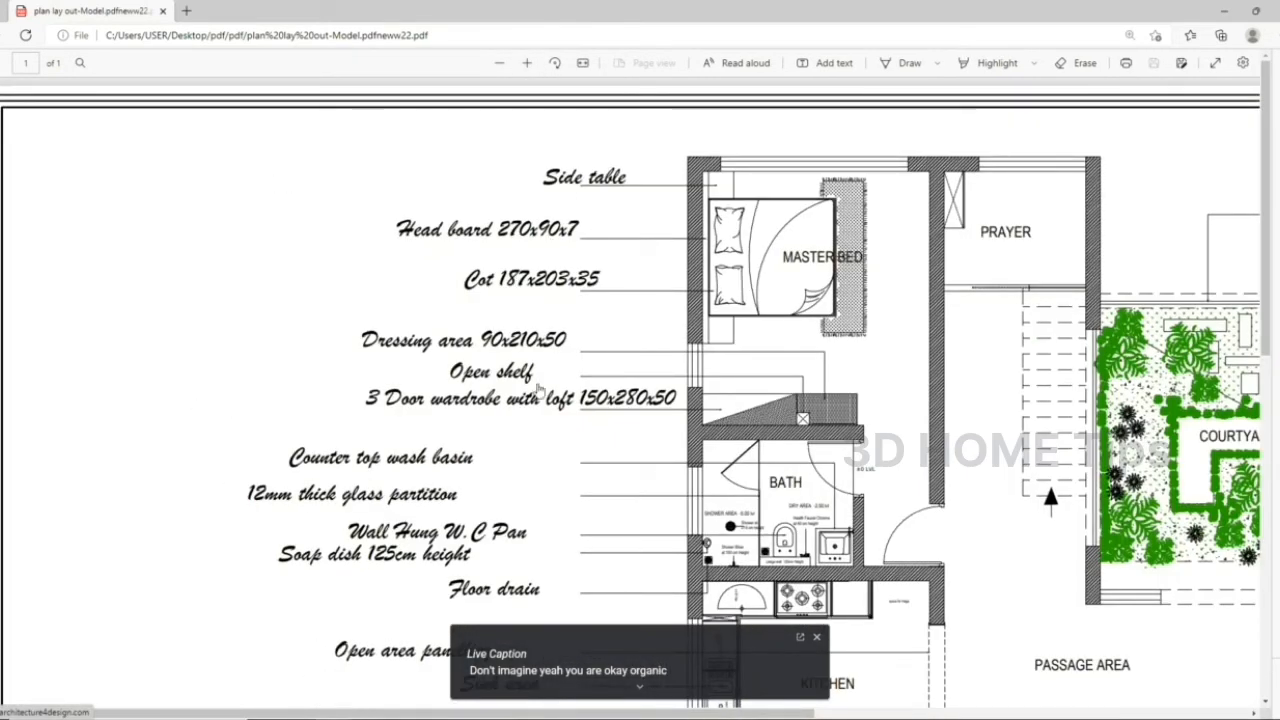
scroll(569, 343, down, 3)
scroll(570, 343, up, 1)
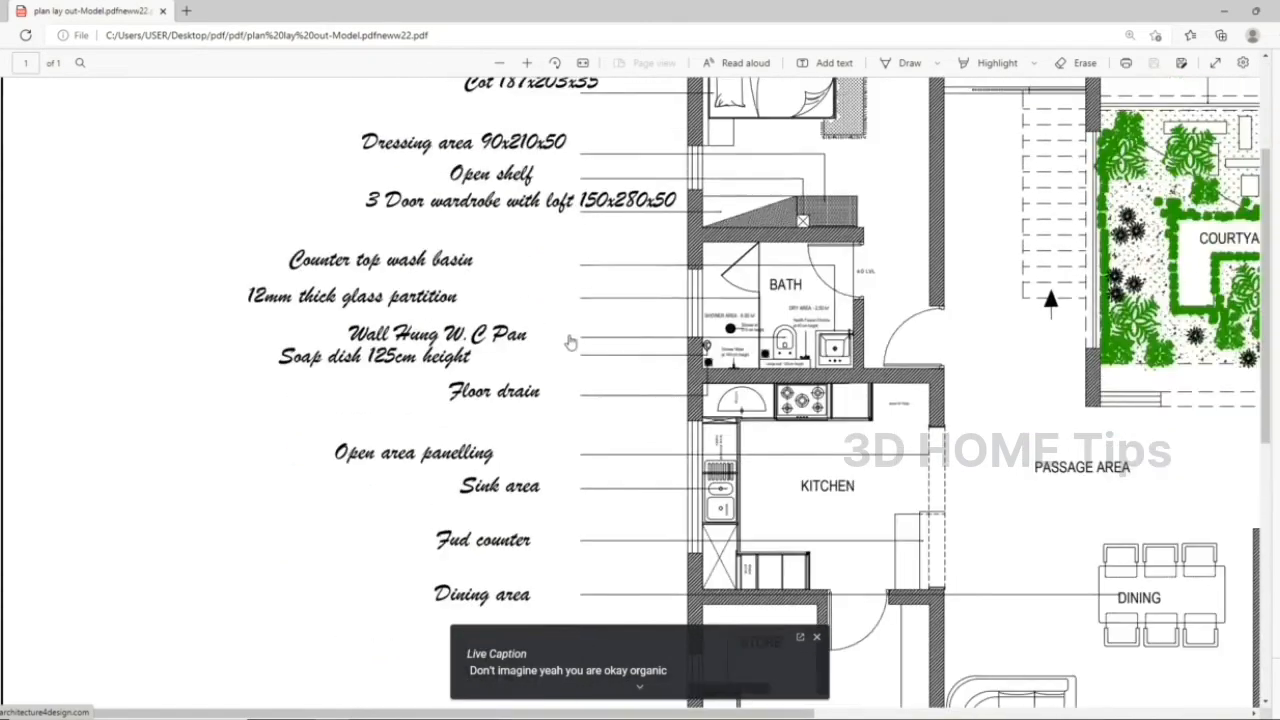
scroll(569, 357, up, 2)
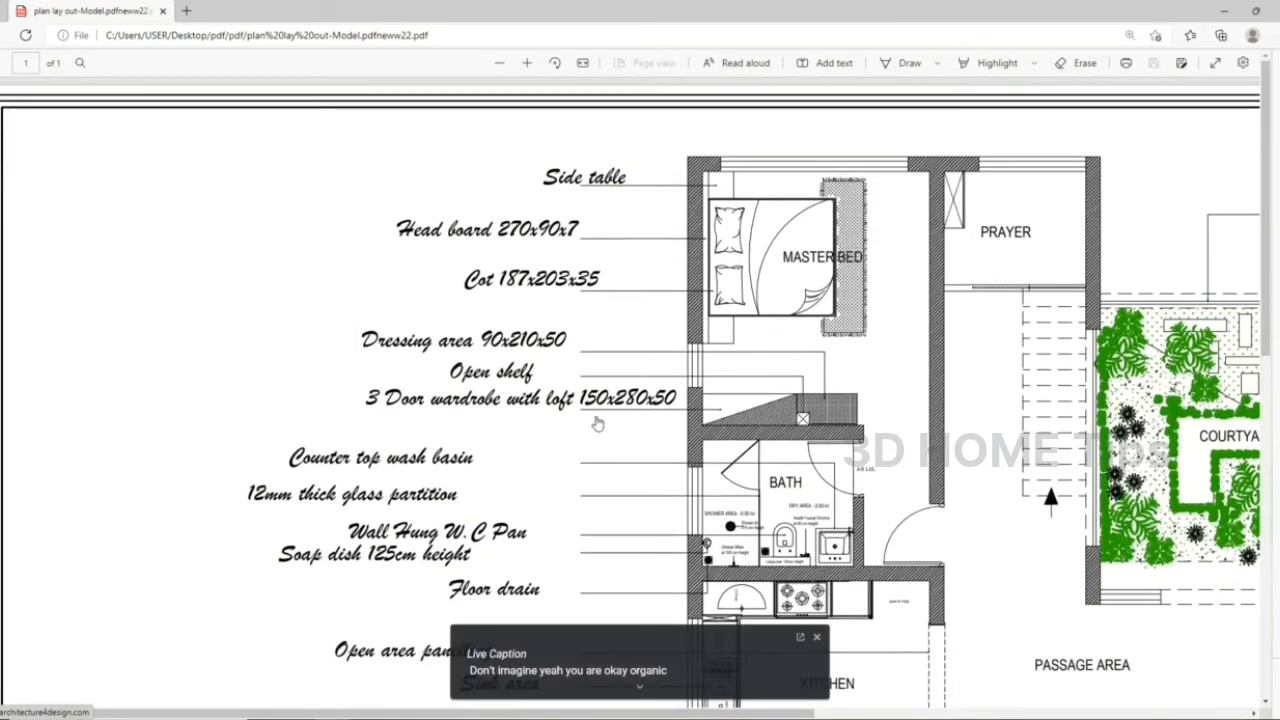
scroll(656, 197, down, 7)
scroll(700, 517, up, 2)
scroll(700, 517, down, 2)
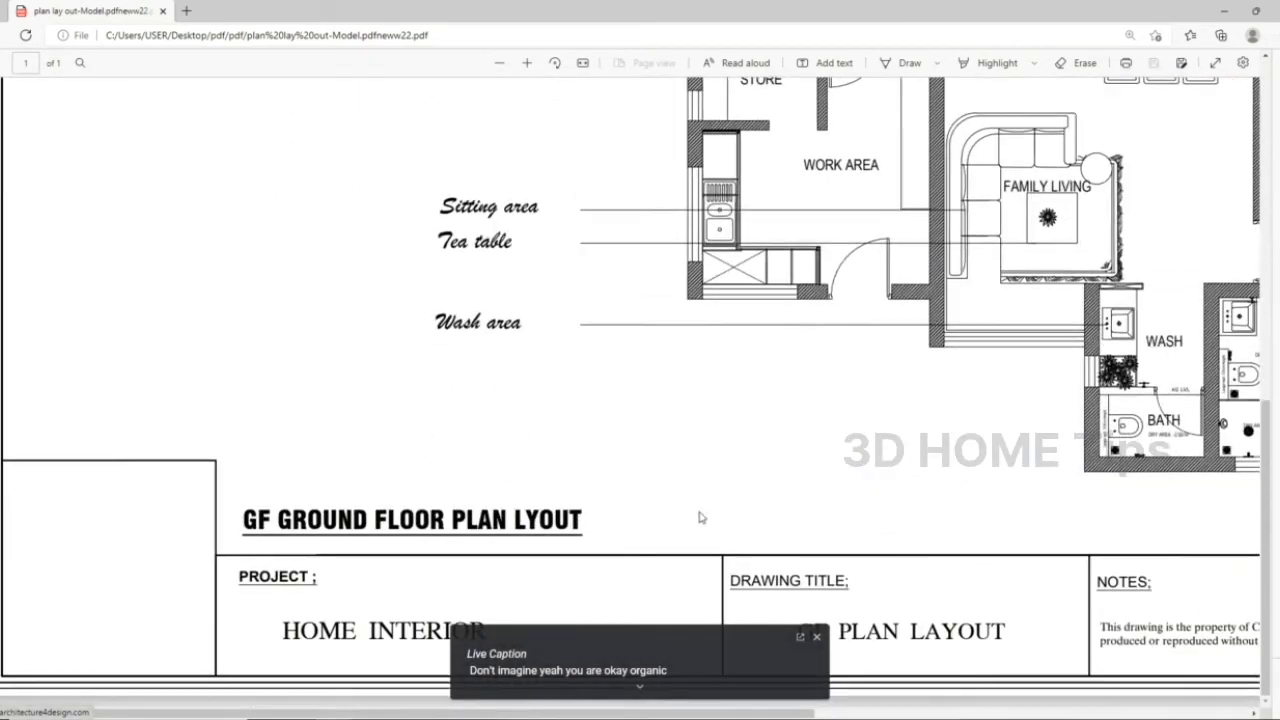
scroll(1097, 523, up, 4)
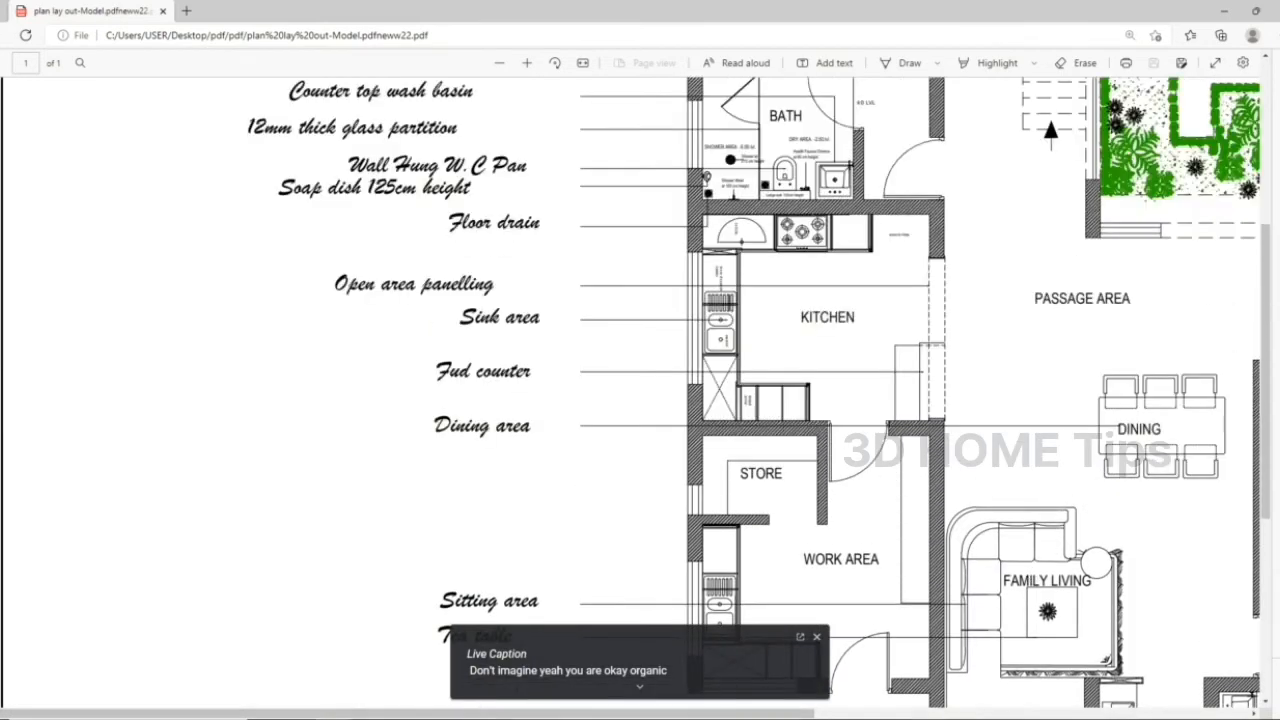
drag(789, 715, 827, 716)
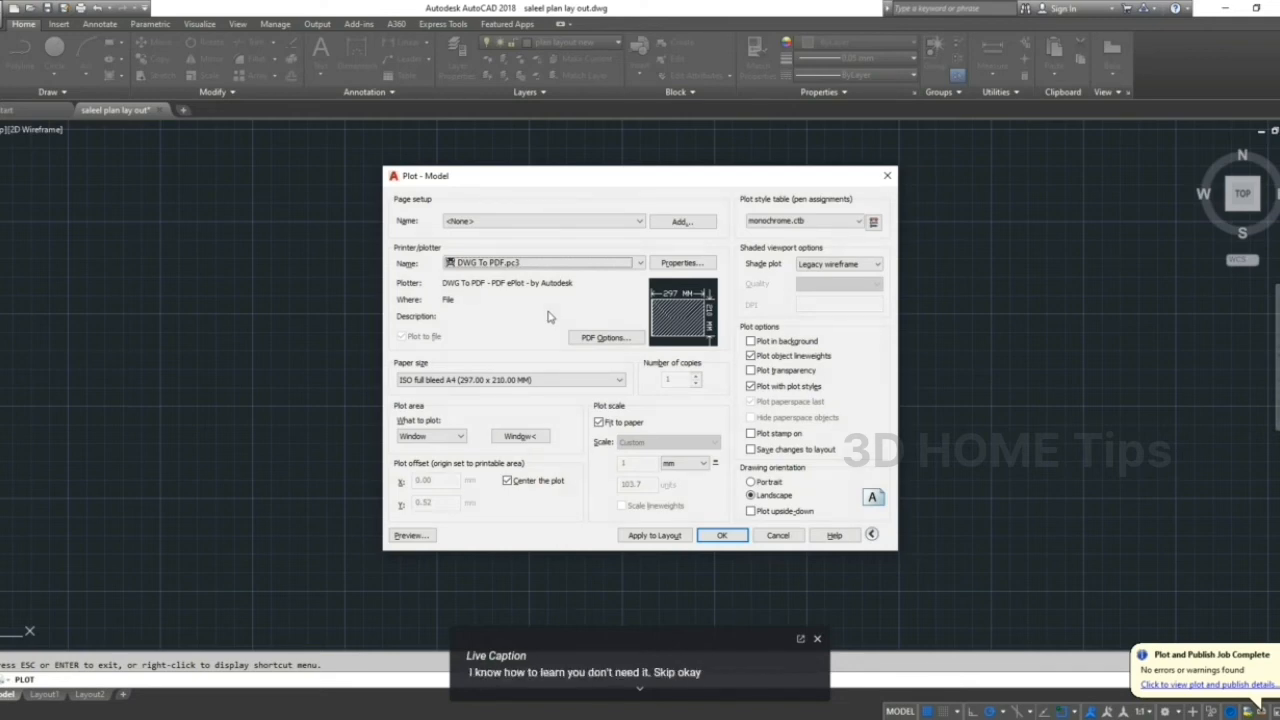
Apply the <Previous plot> page setup to the new plot and review the available page setups
click(512, 222)
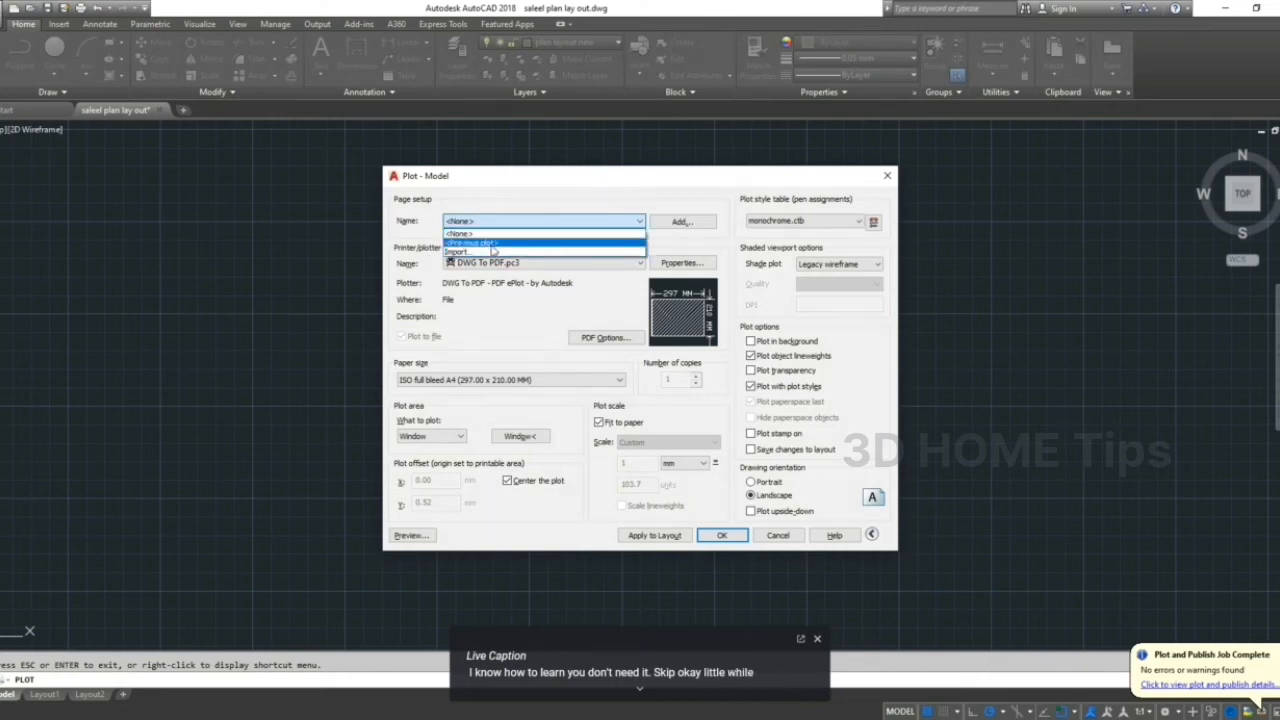
click(494, 244)
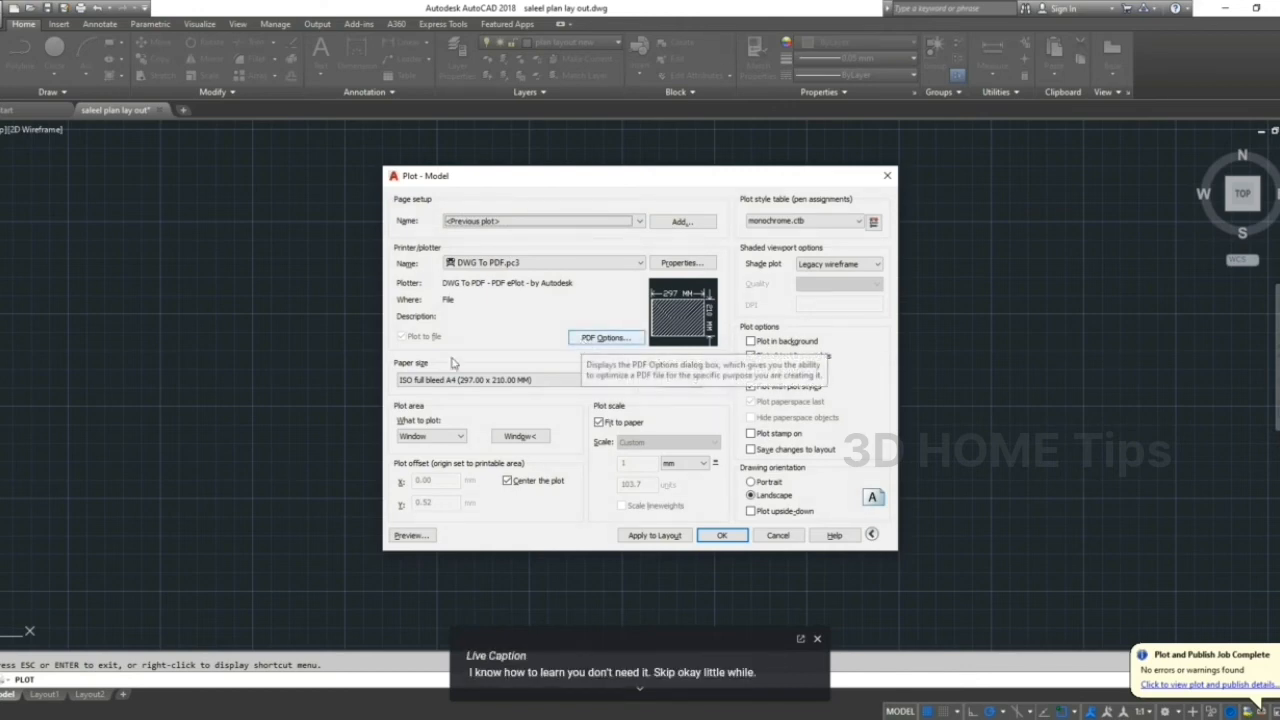
click(484, 223)
click(521, 346)
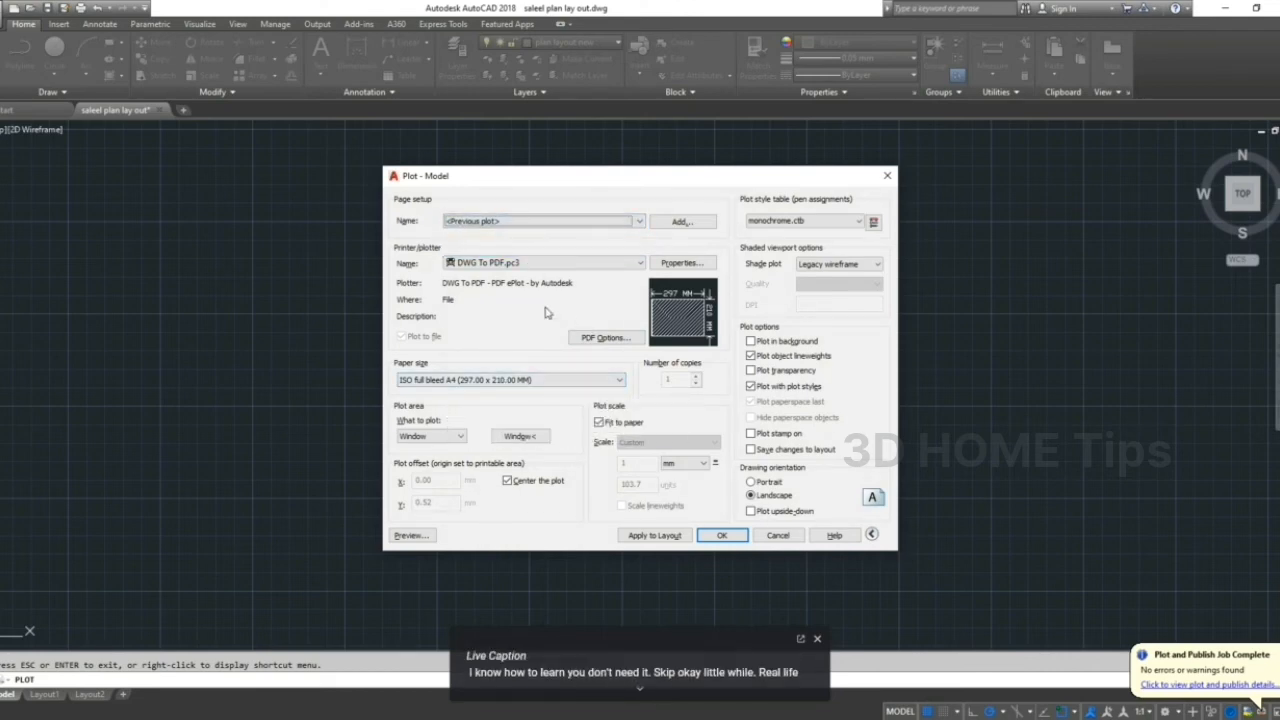
click(519, 225)
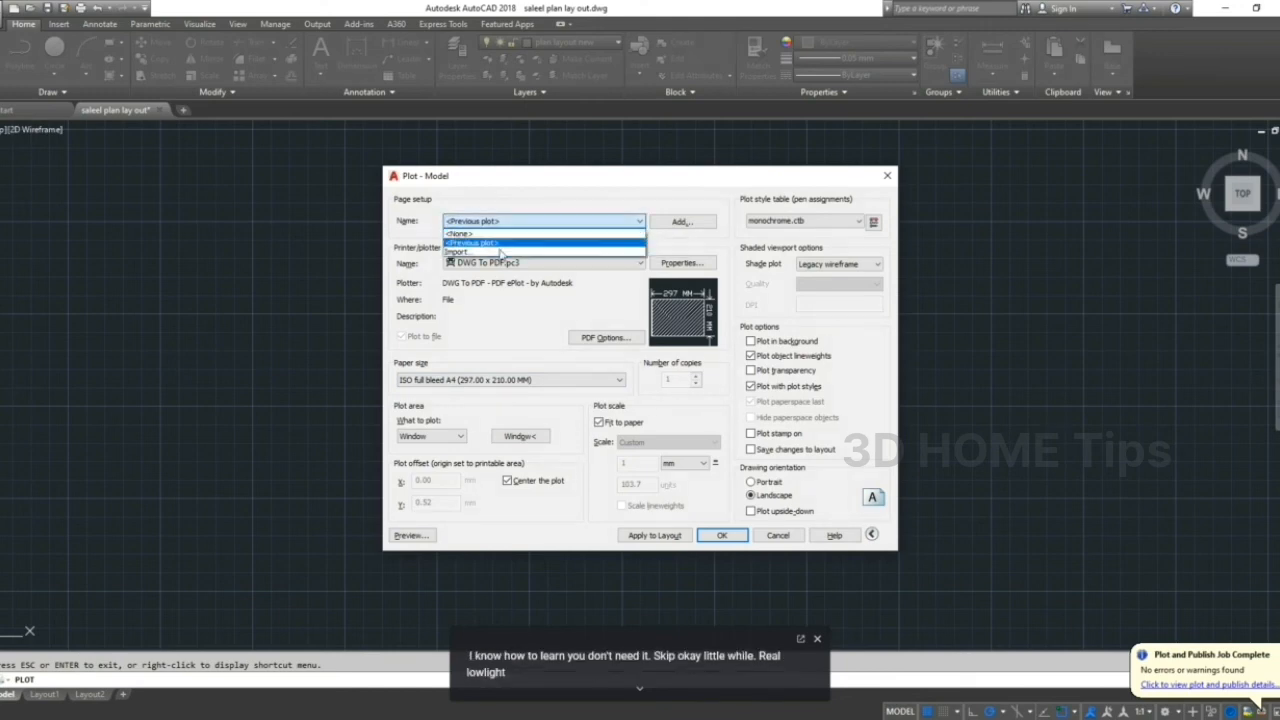
click(500, 313)
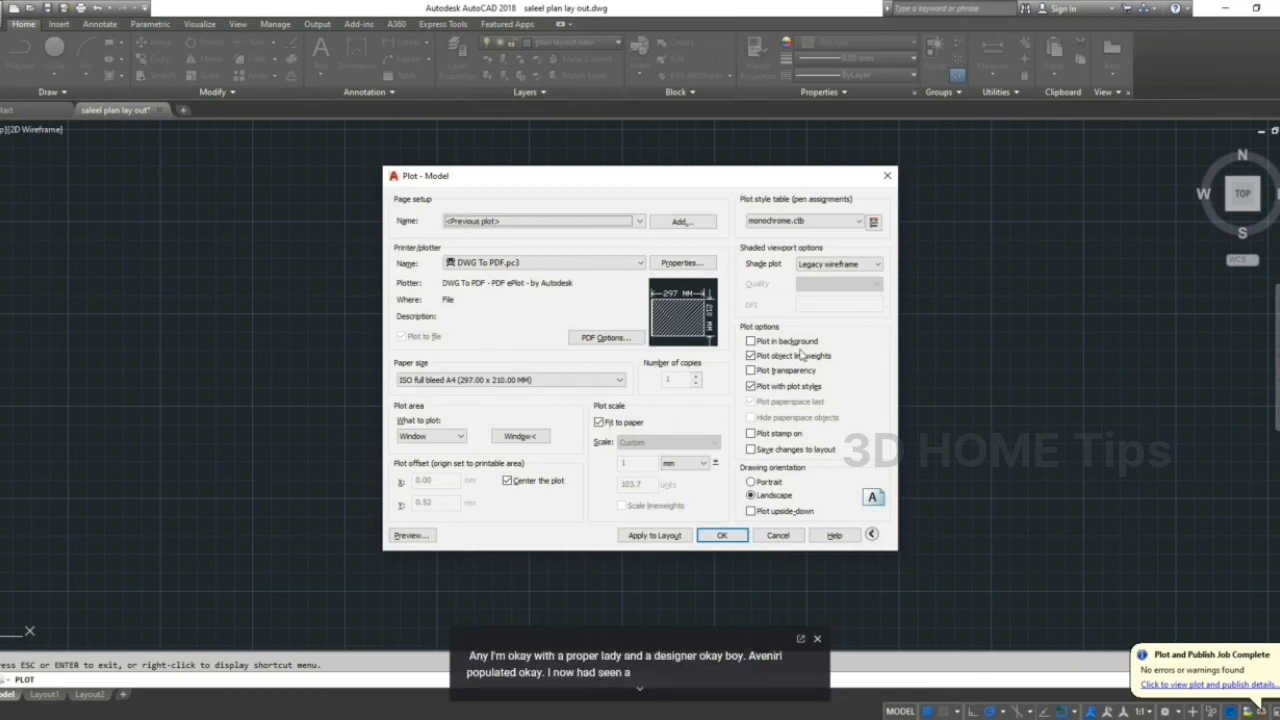
Set the plot area to a window spanning opposite corners of the sheet border, repick it, and run the plot
click(516, 437)
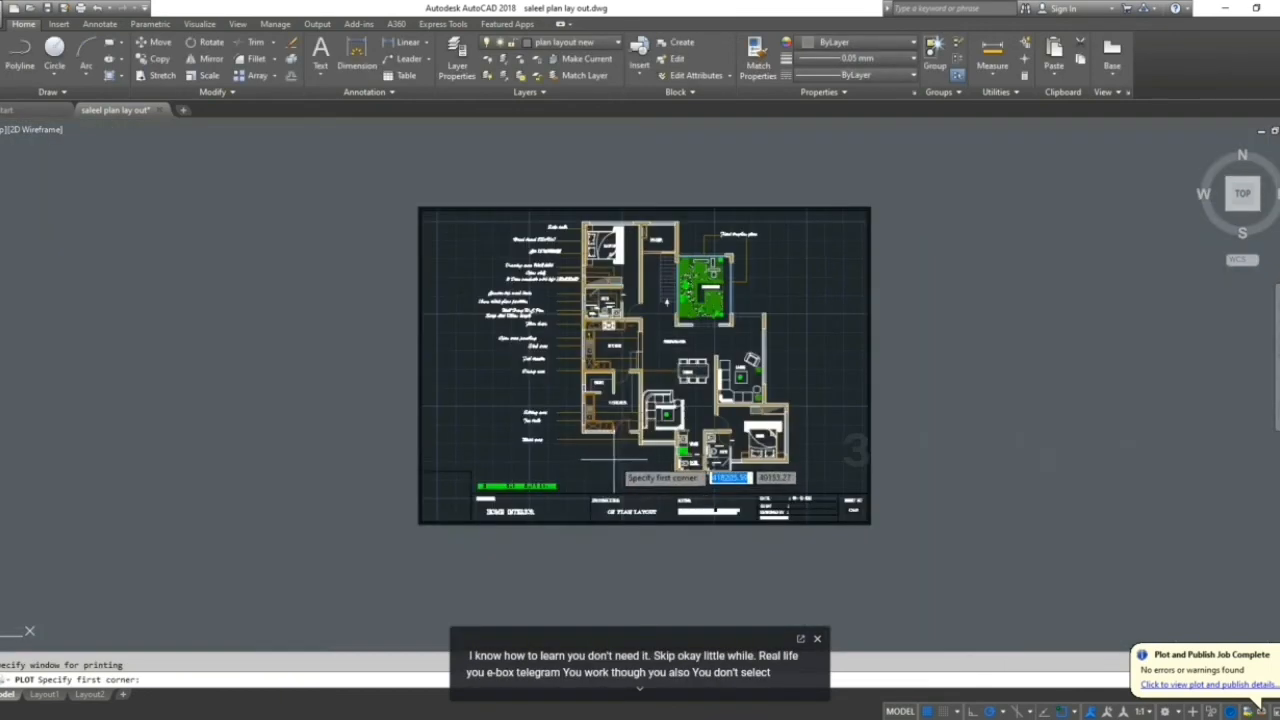
click(418, 208)
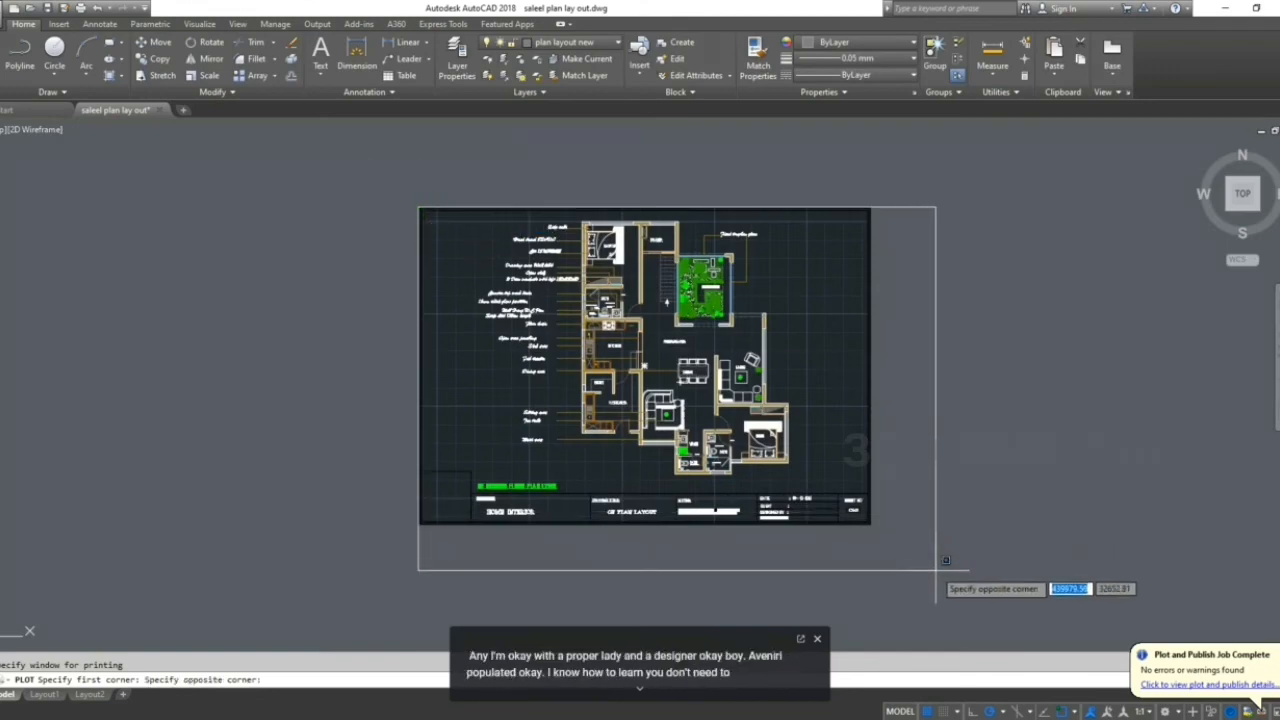
click(872, 523)
click(523, 432)
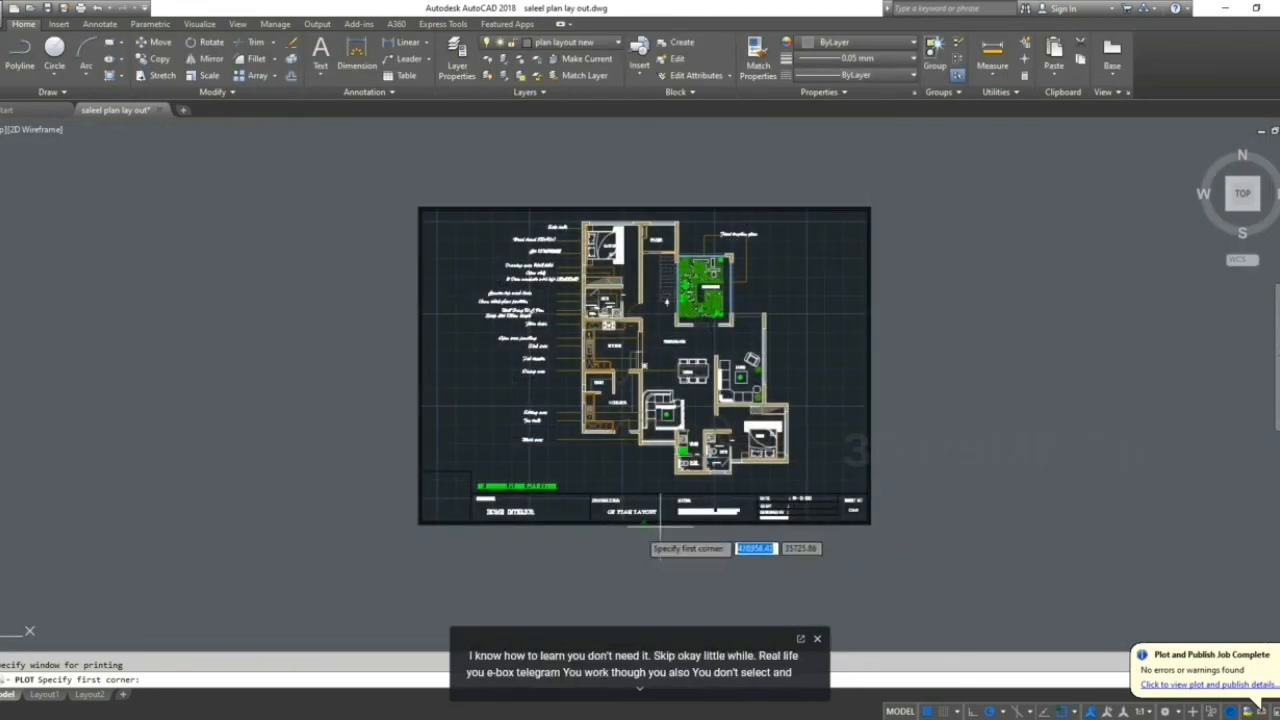
click(418, 208)
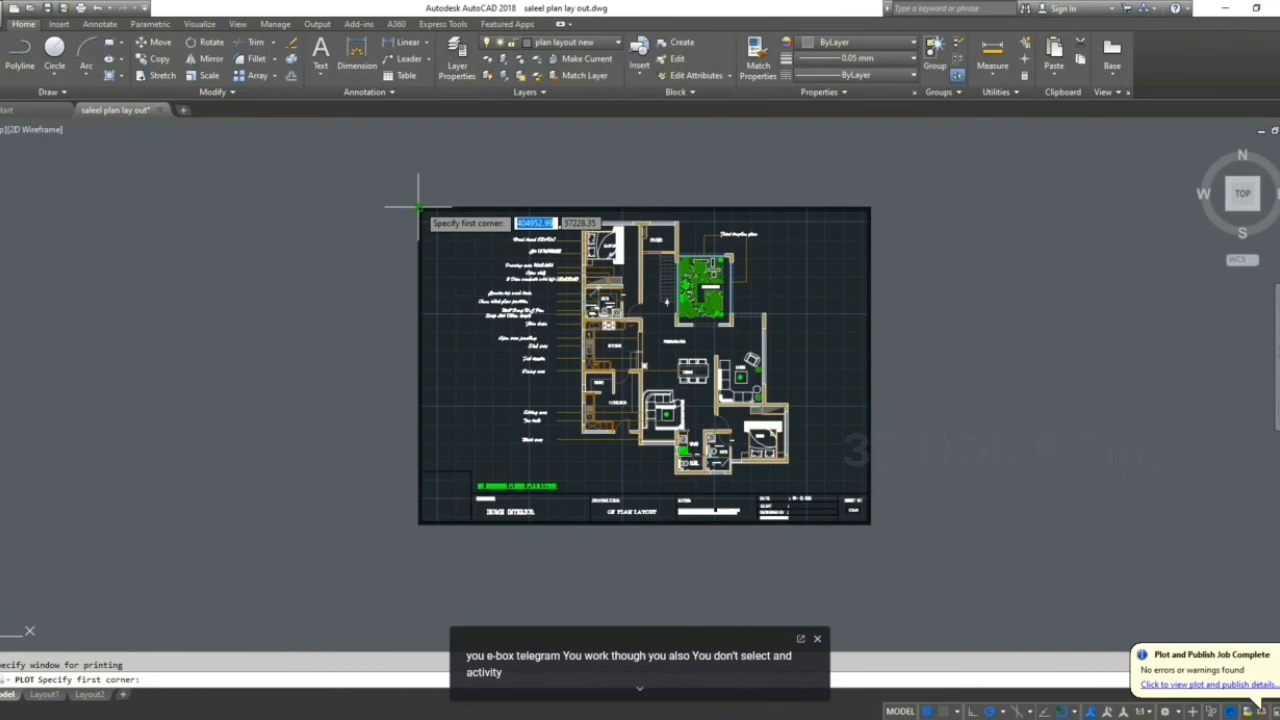
click(872, 523)
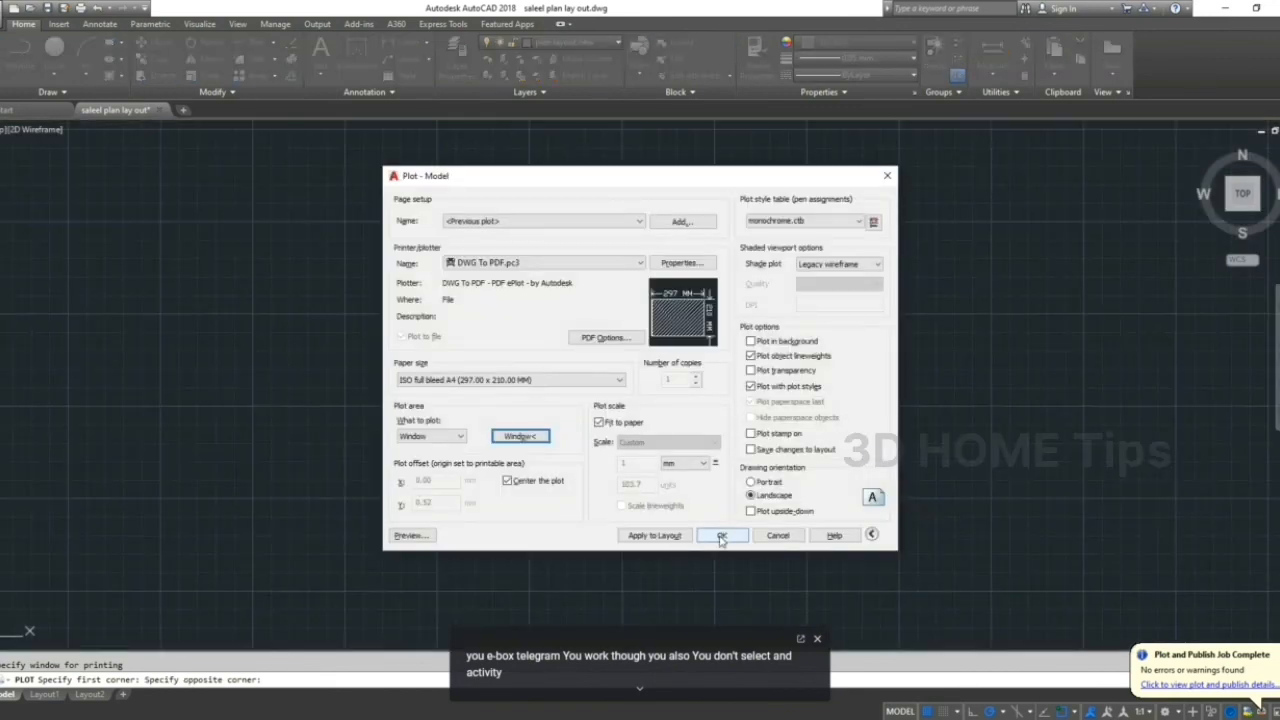
click(722, 536)
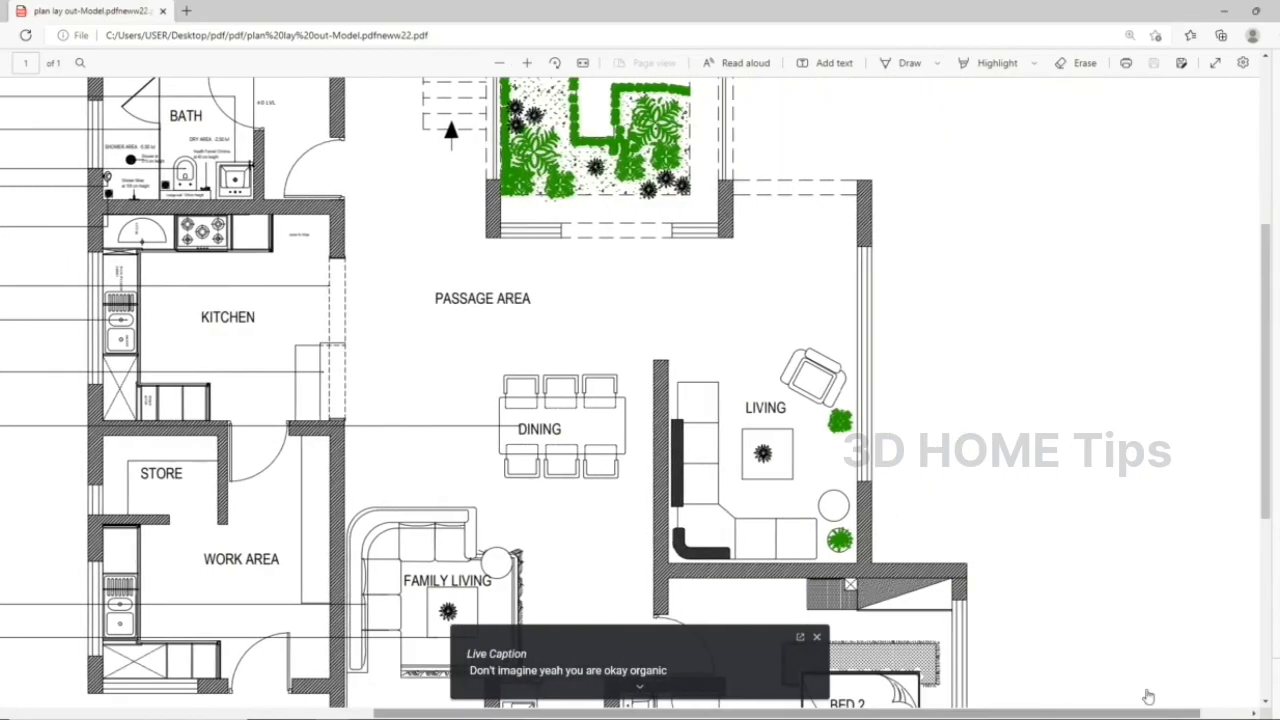
Examine the master bedroom, courtyard, dining and living areas in the plotted PDF
scroll(957, 517, up, 3)
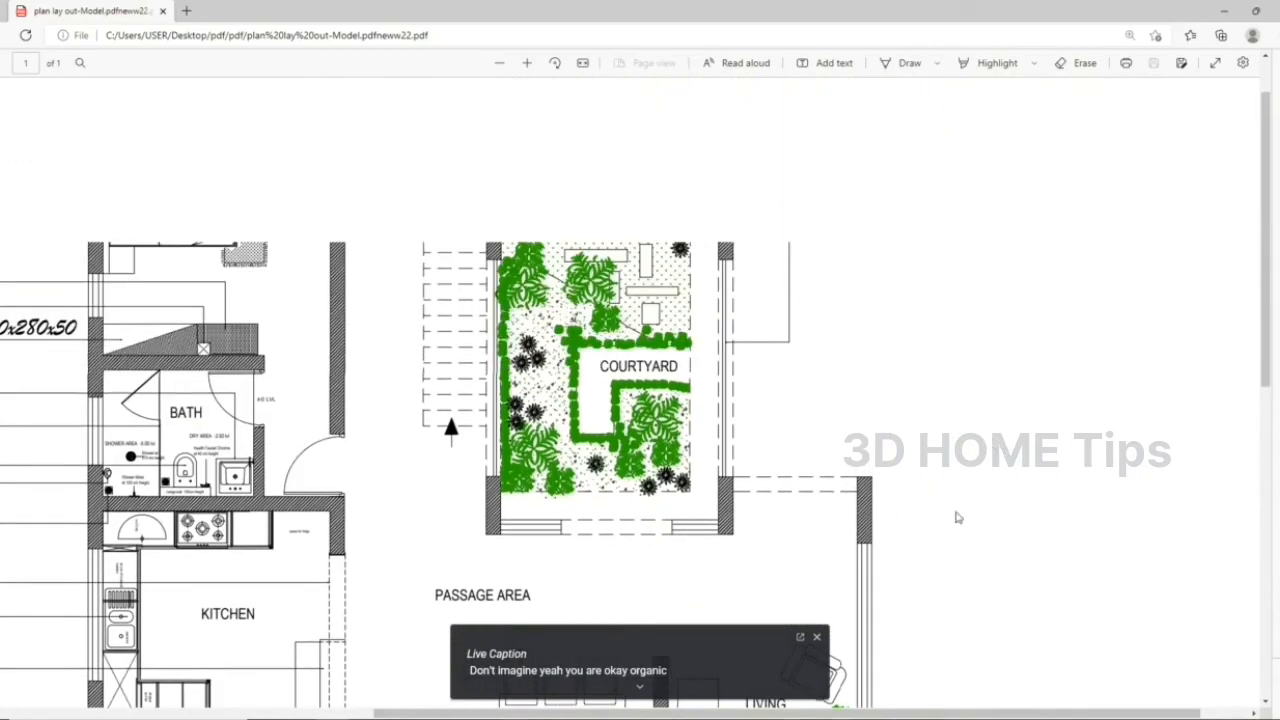
scroll(697, 443, down, 1)
scroll(720, 445, up, 2)
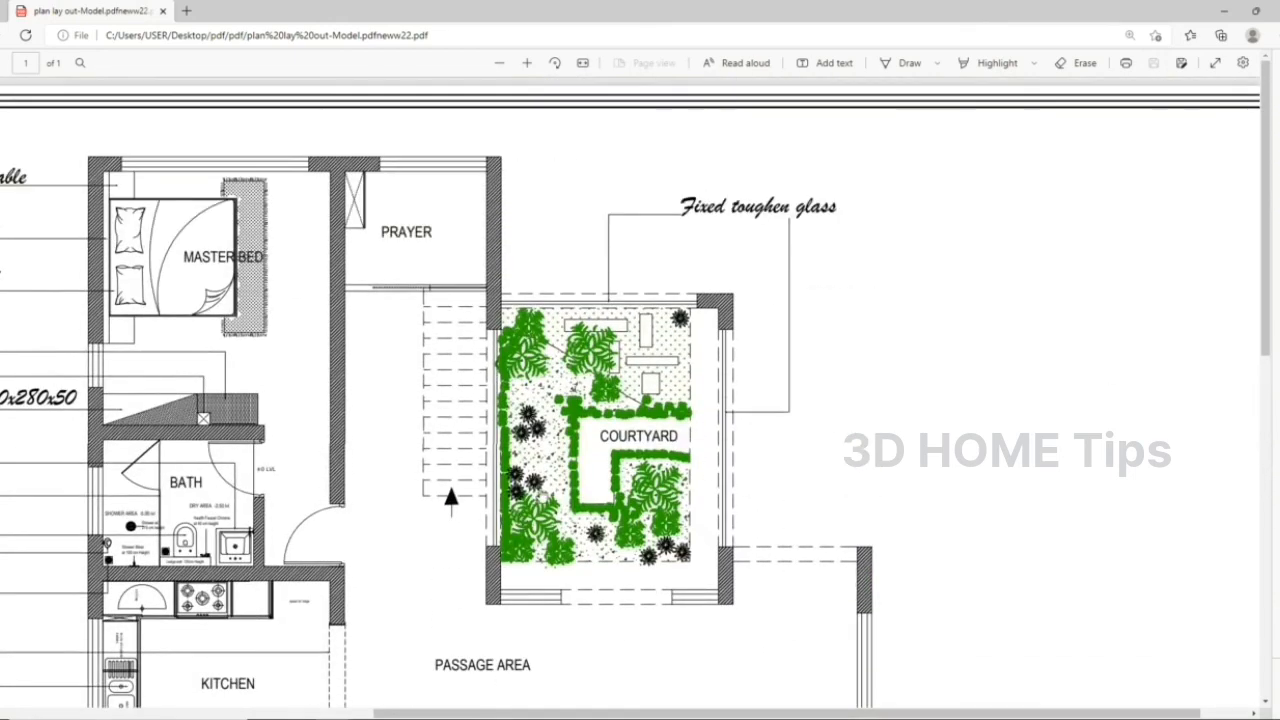
scroll(771, 471, down, 3)
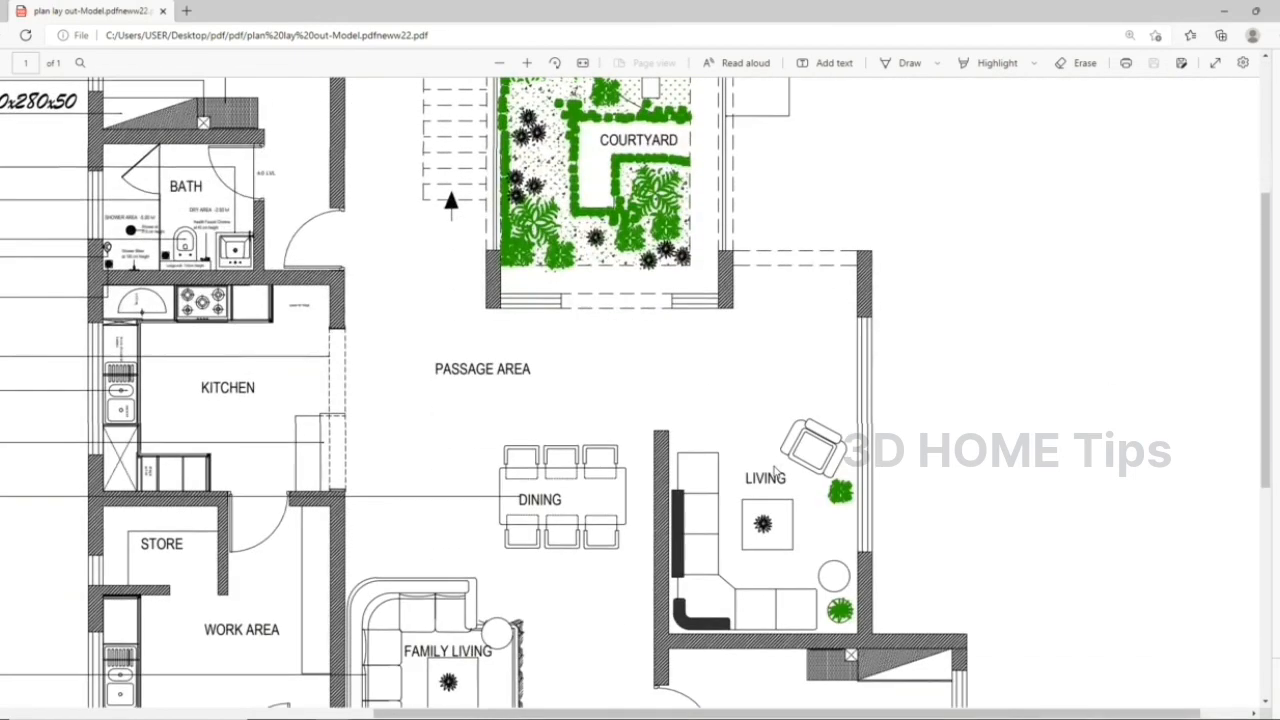